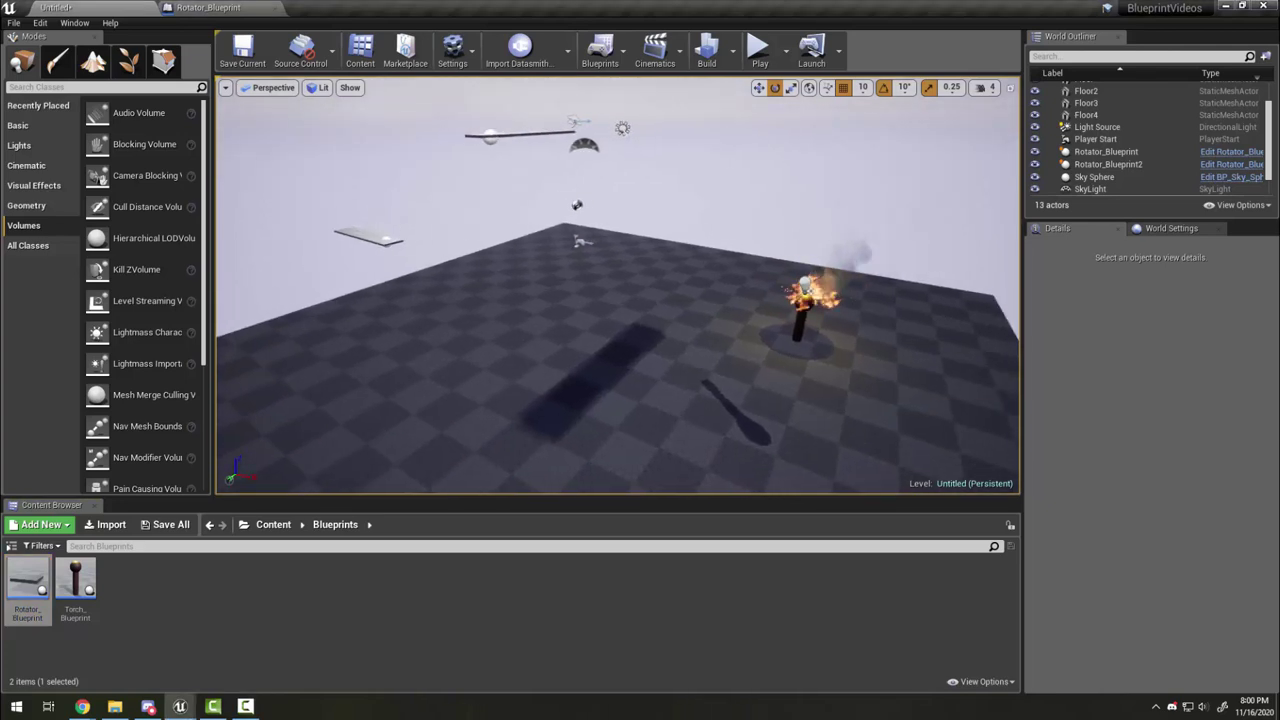
# Create a new Actor blueprint class named Interp_Blueprint in the Blueprints folder
pyautogui.press('w')
pyautogui.press('a')
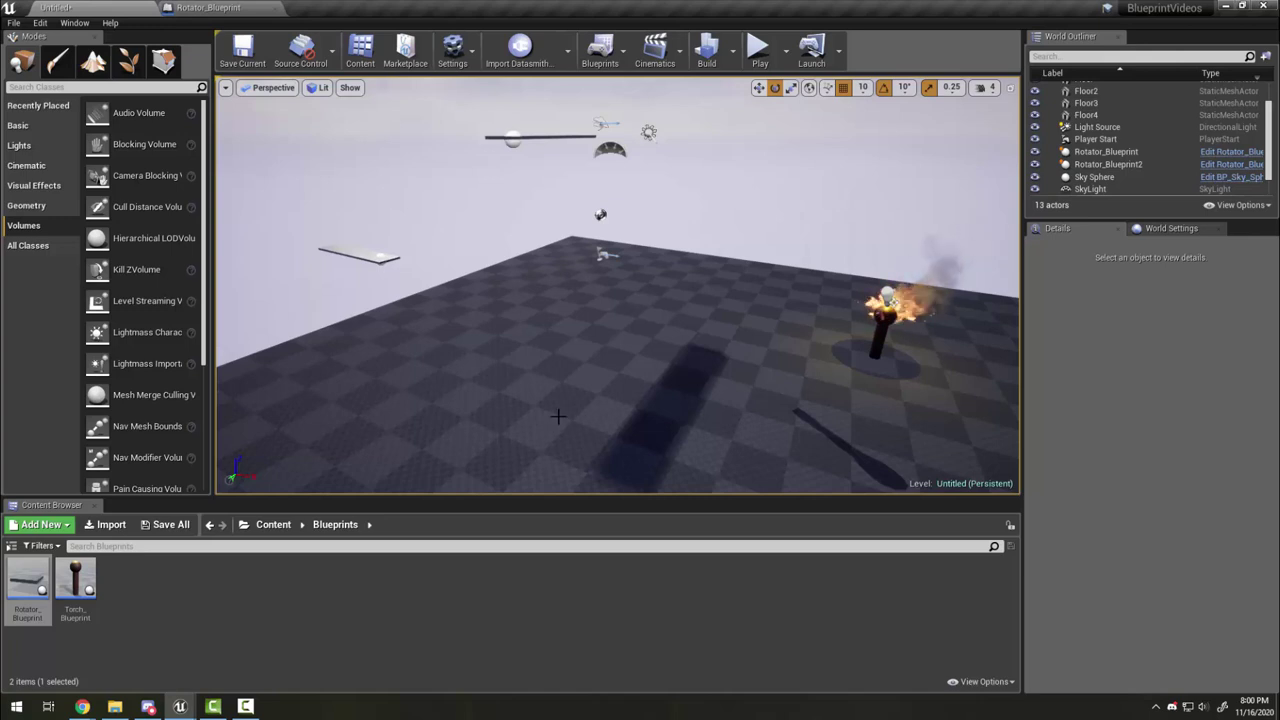
pyautogui.click(628, 58)
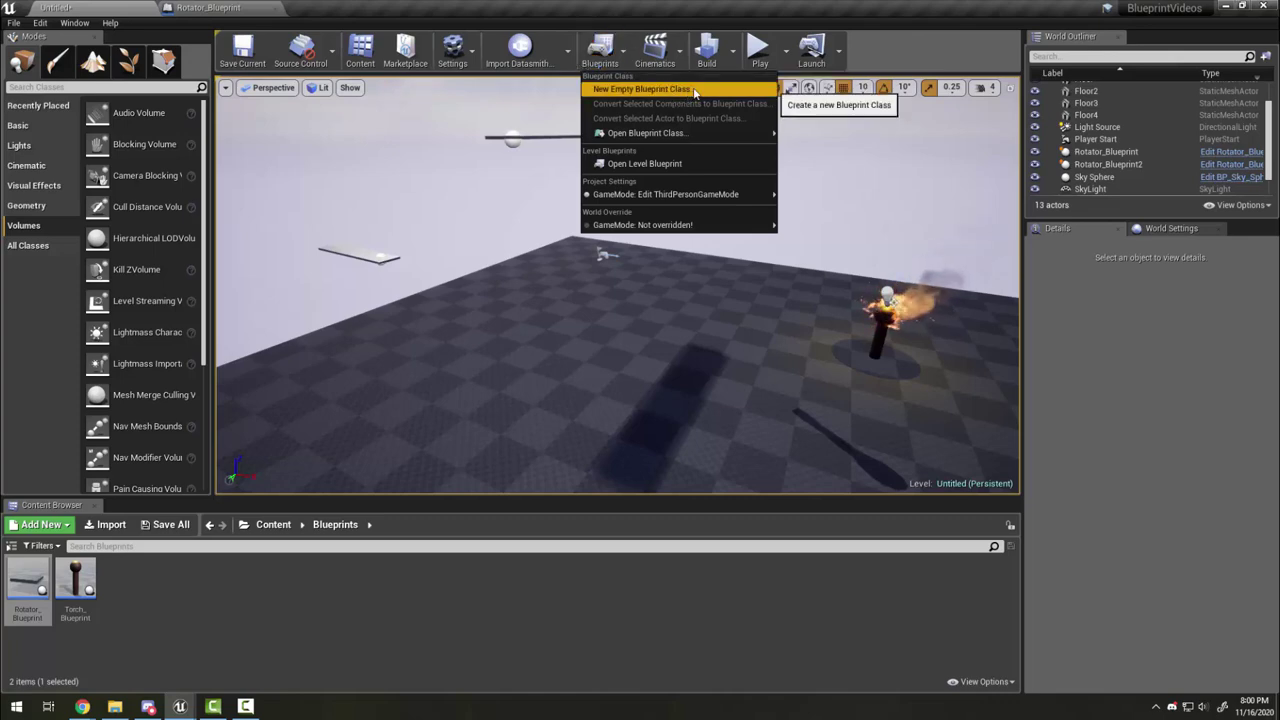
pyautogui.click(688, 96)
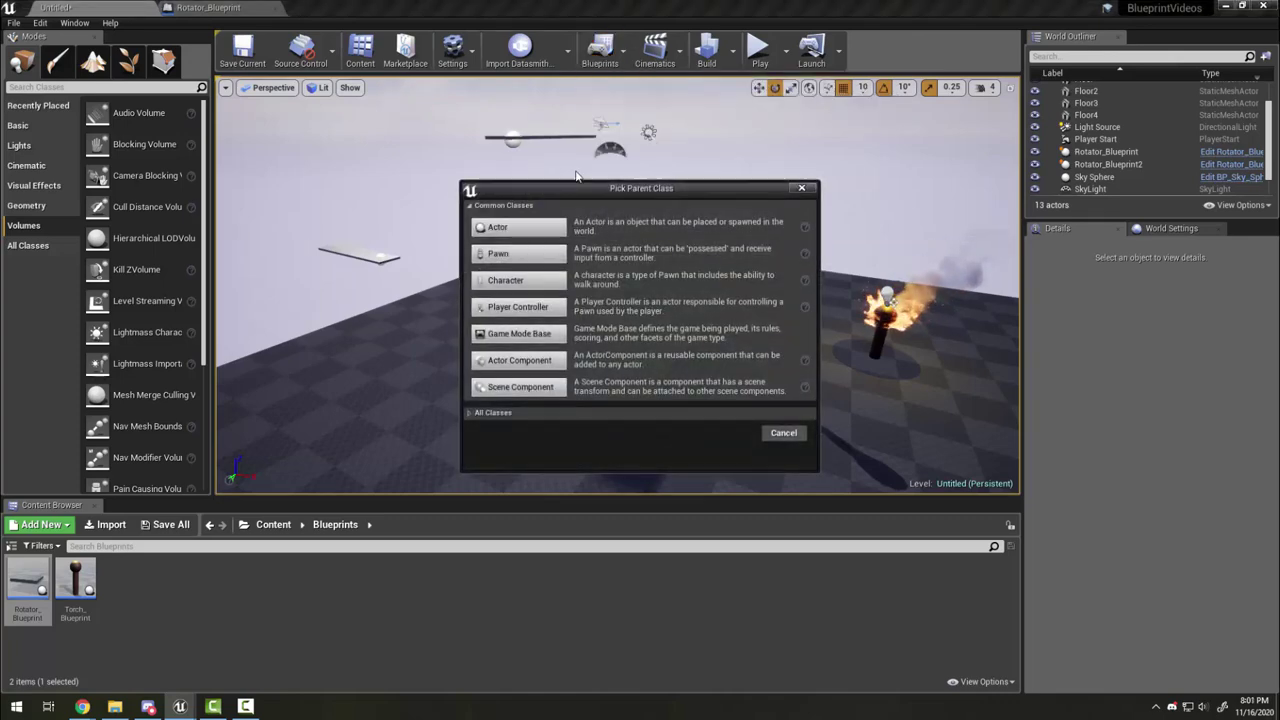
pyautogui.click(514, 228)
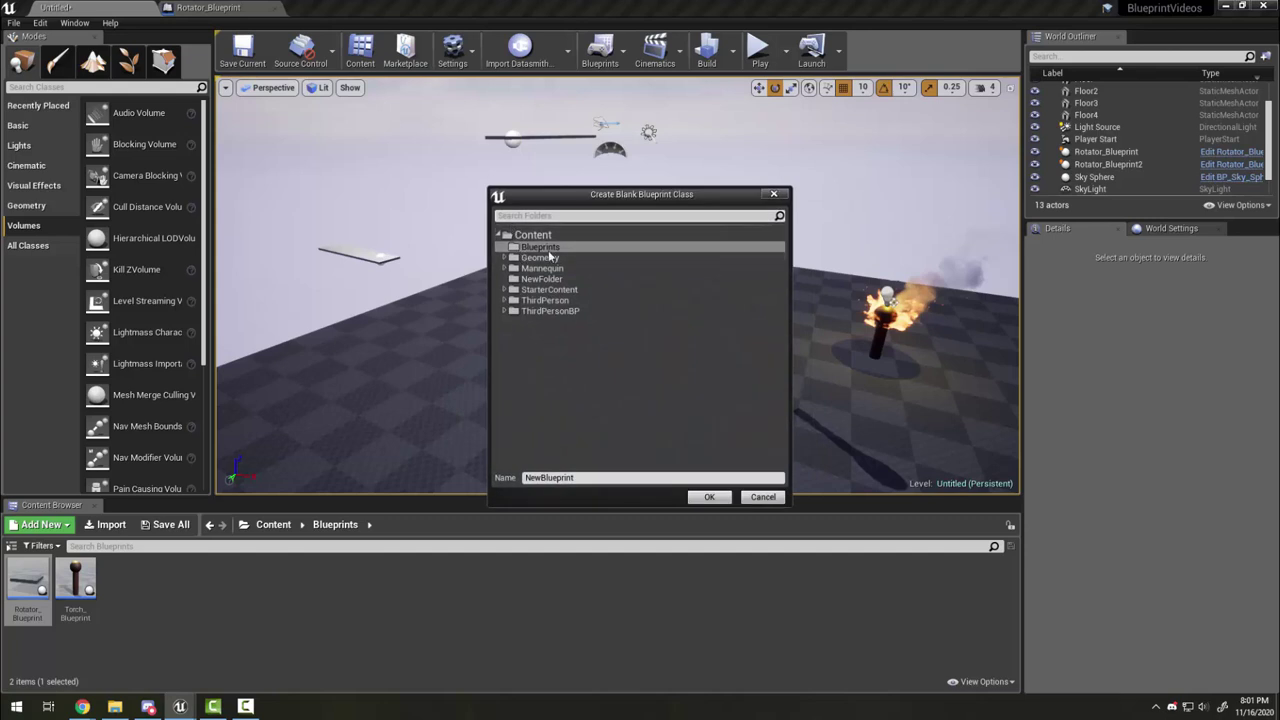
pyautogui.moveTo(593, 478); pyautogui.dragTo(499, 478)
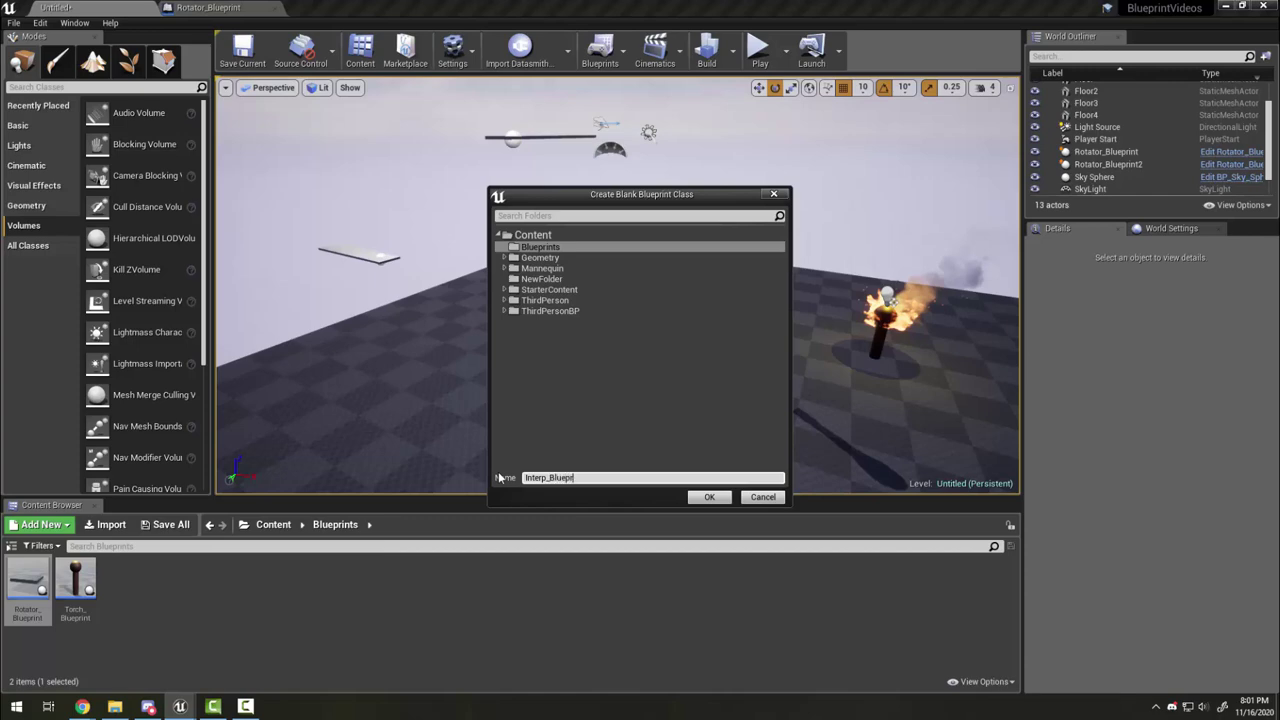
pyautogui.click(710, 497)
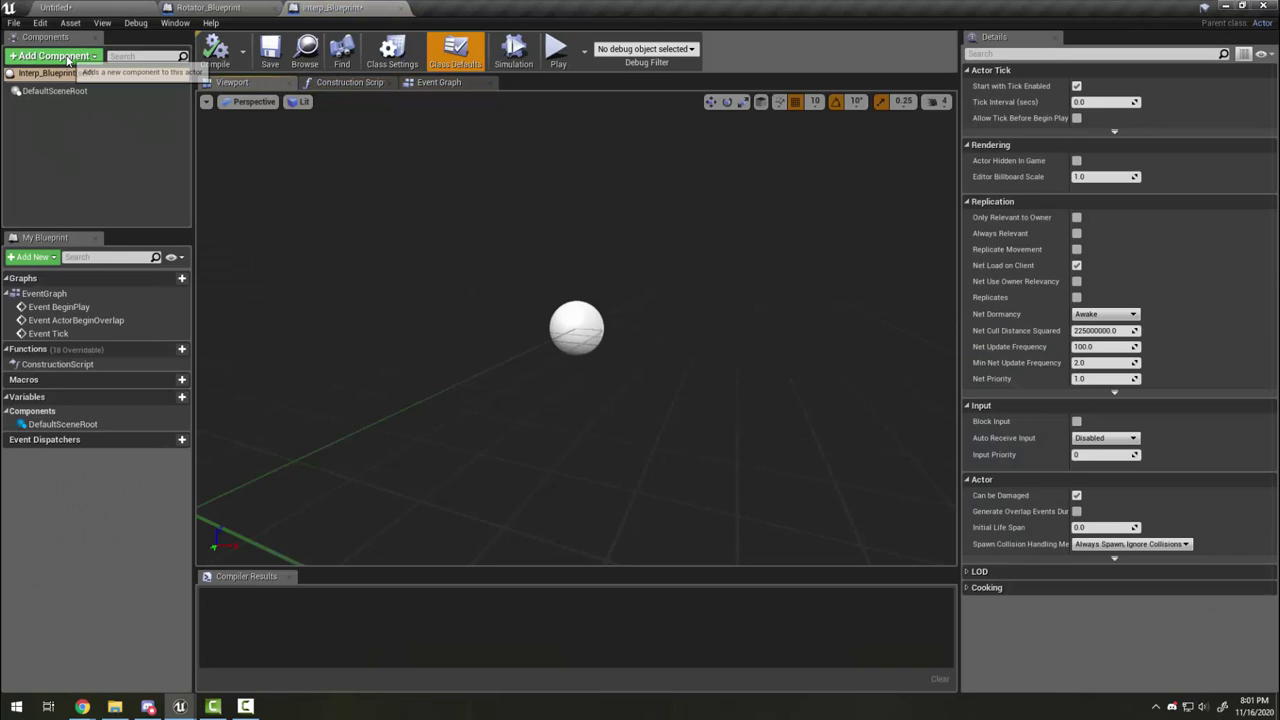
# Add a Static Mesh component to the blueprint and assign it the Shape_Cube mesh
pyautogui.click(53, 56)
pyautogui.click(93, 217)
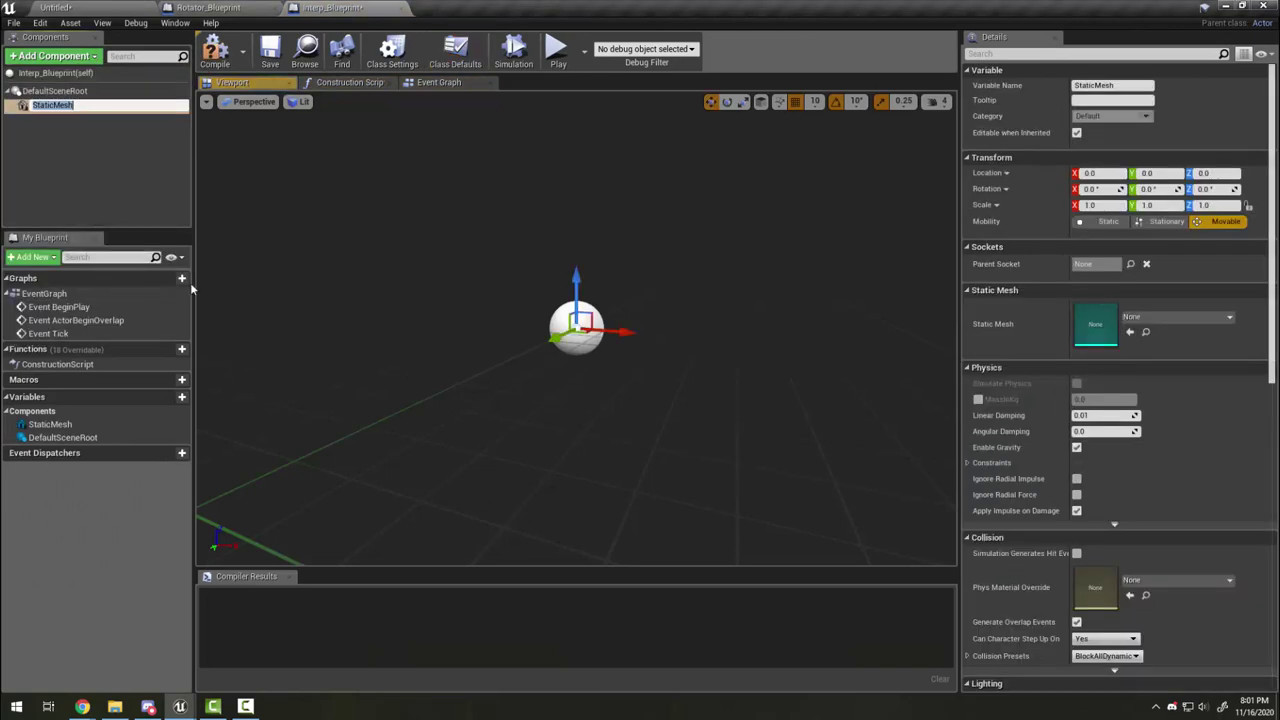
pyautogui.click(1160, 318)
pyautogui.write('c')
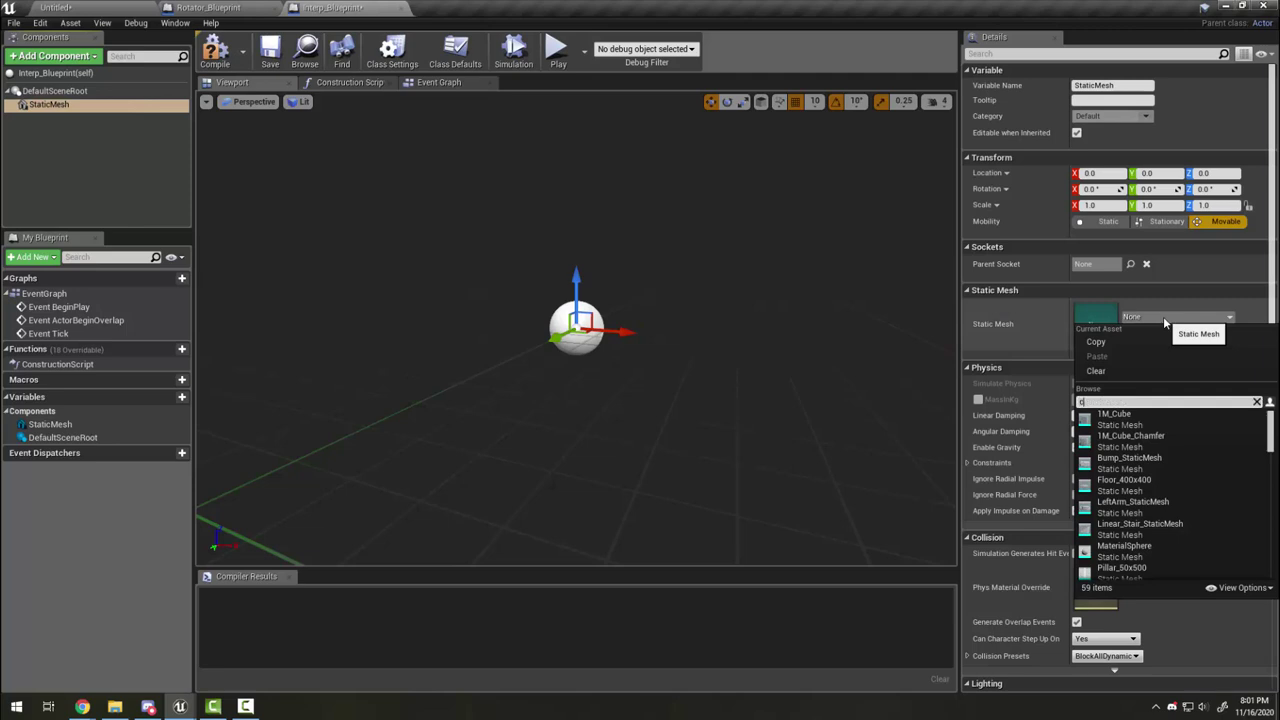
pyautogui.write('ube')
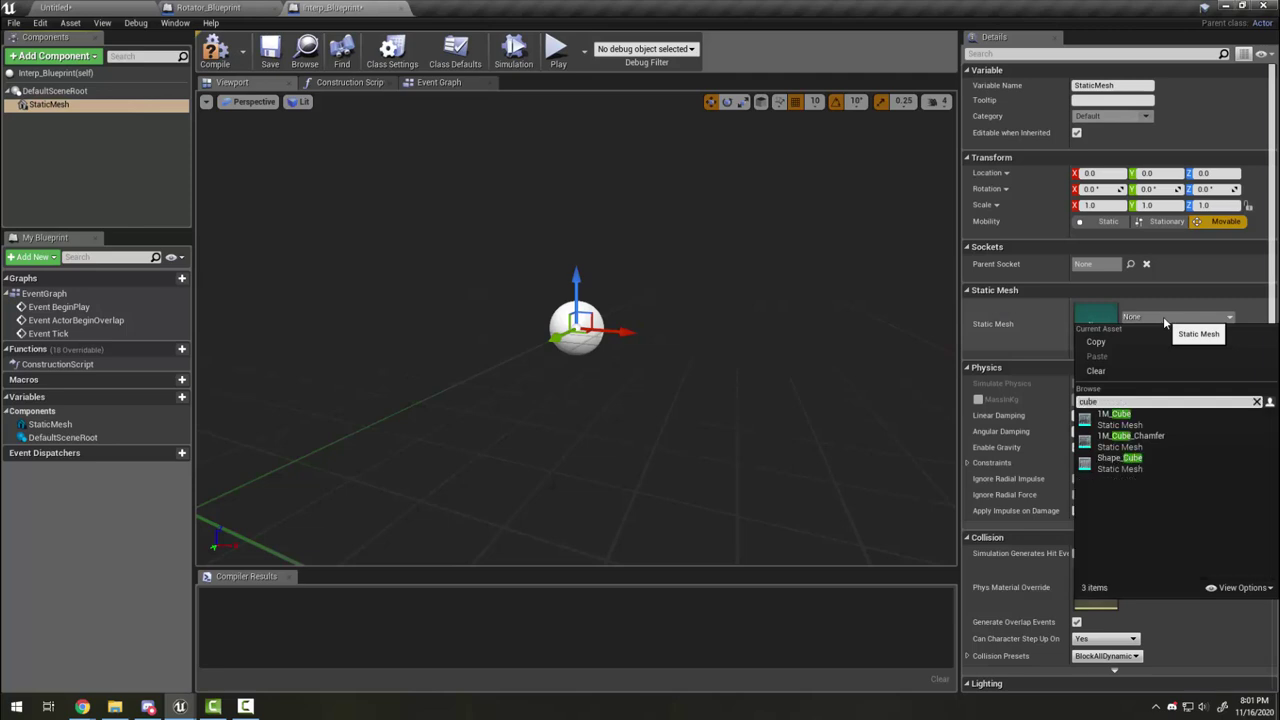
pyautogui.click(1126, 460)
# Flatten the cube to a Z scale of 0.1 and apply the M_Concrete_Tiles material to it
pyautogui.moveTo(901, 394)
pyautogui.mouseDown(button='right')
pyautogui.moveTo(880, 410)
pyautogui.moveTo(840, 370)
pyautogui.moveTo(890, 385)
pyautogui.mouseUp(button='right')
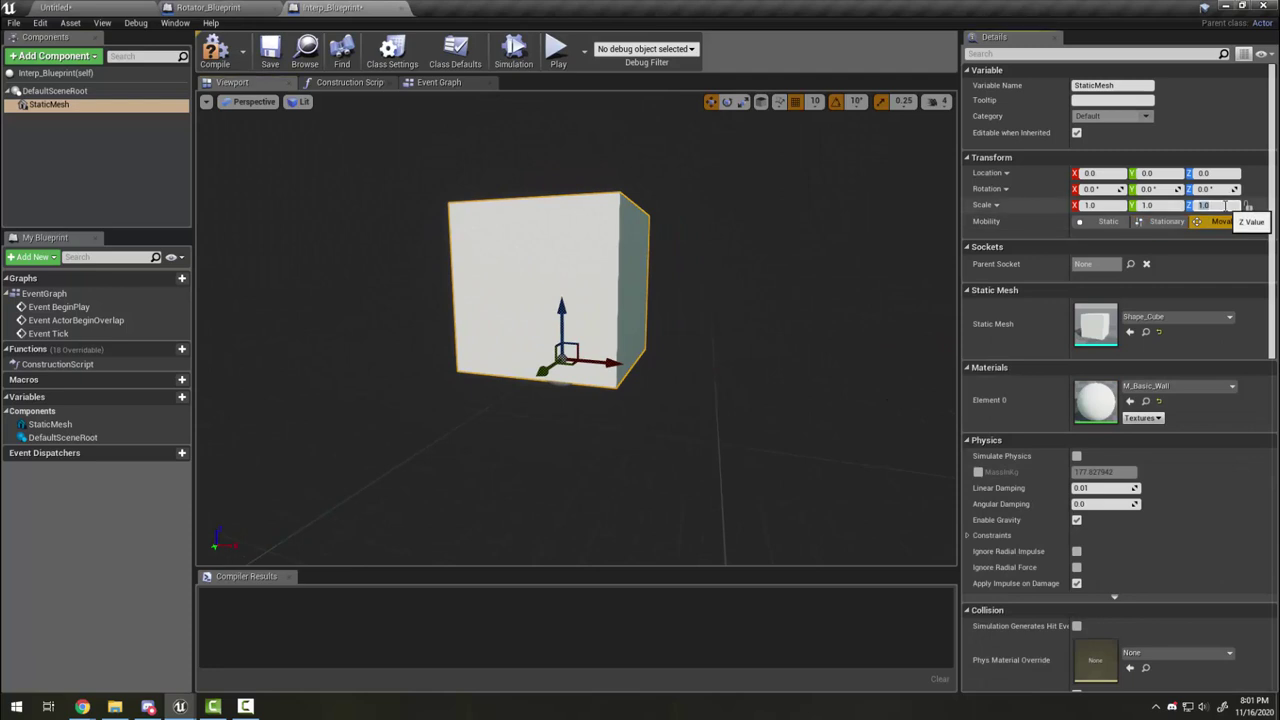
pyautogui.press('Return')
pyautogui.click(1165, 386)
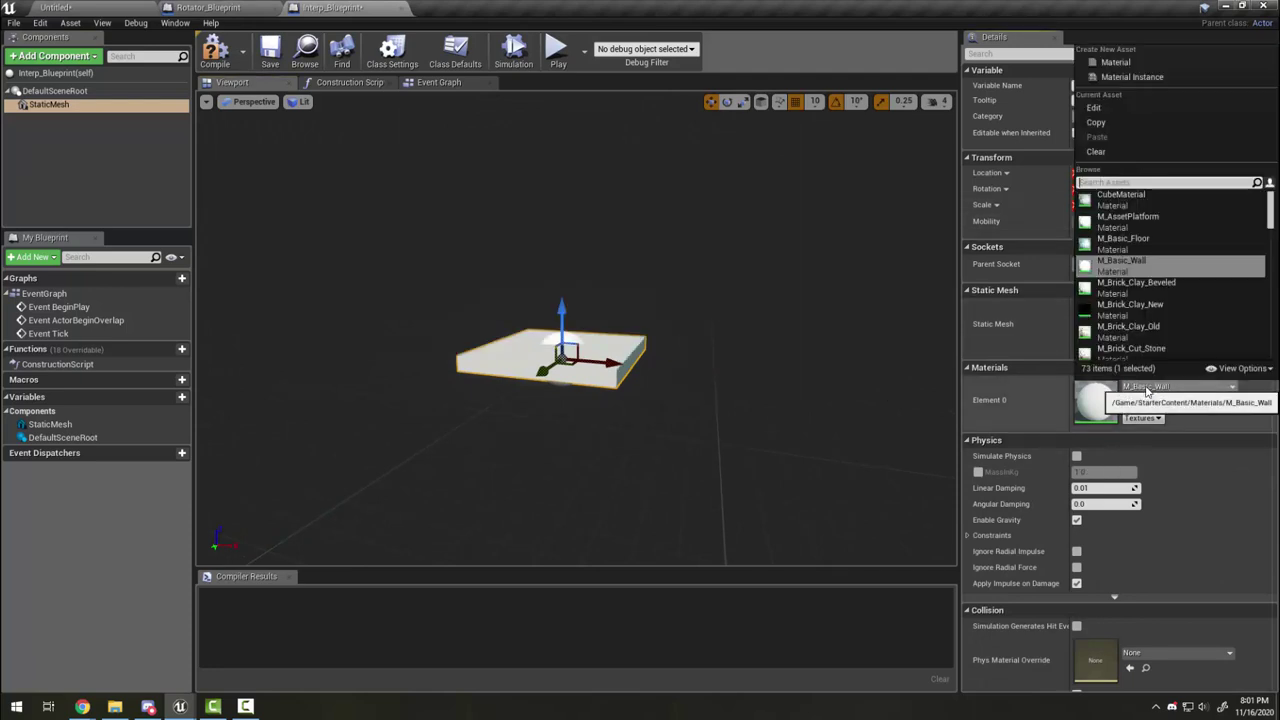
pyautogui.write('con')
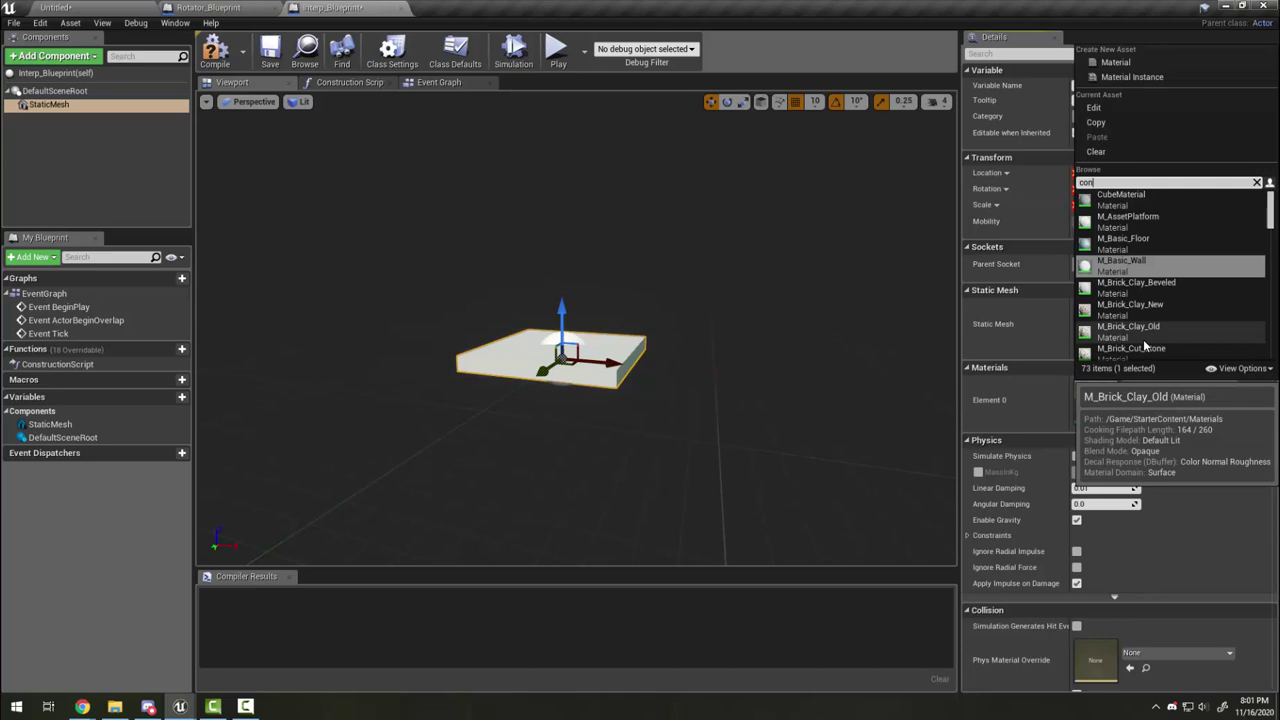
pyautogui.write('cr')
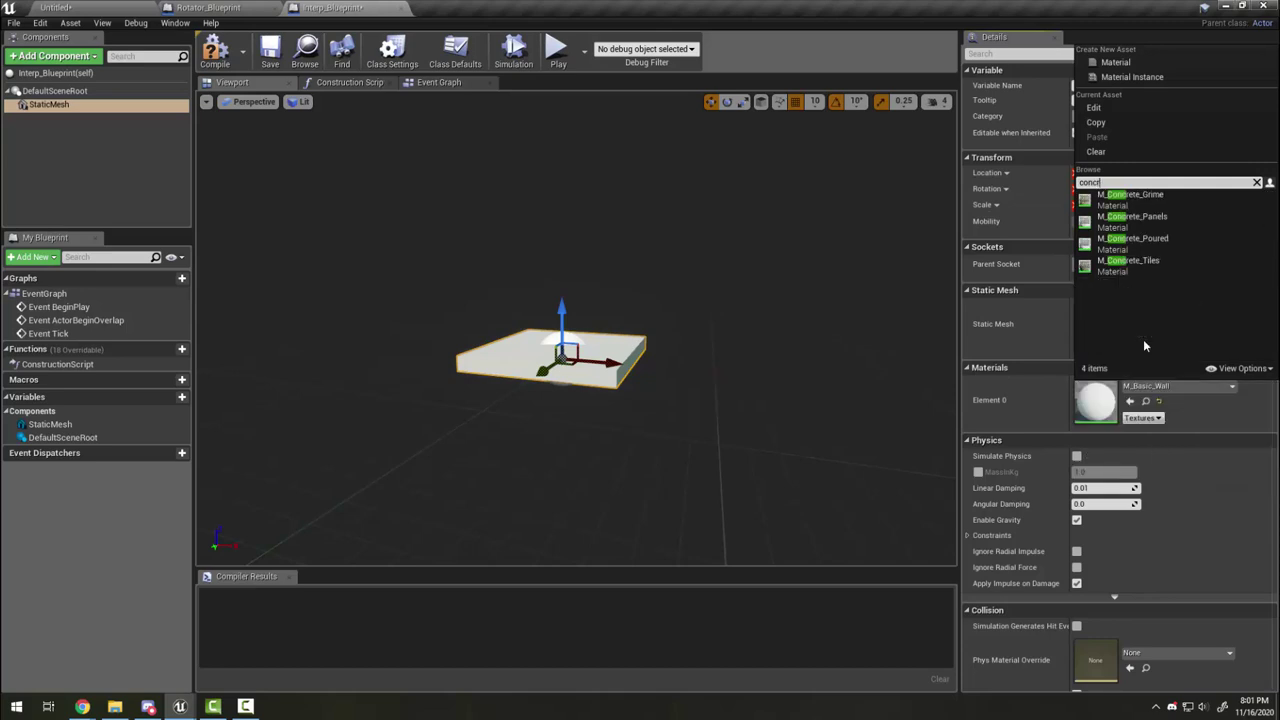
pyautogui.click(1128, 262)
pyautogui.scroll(5, 614, 400)
pyautogui.scroll(-5, 617, 391)
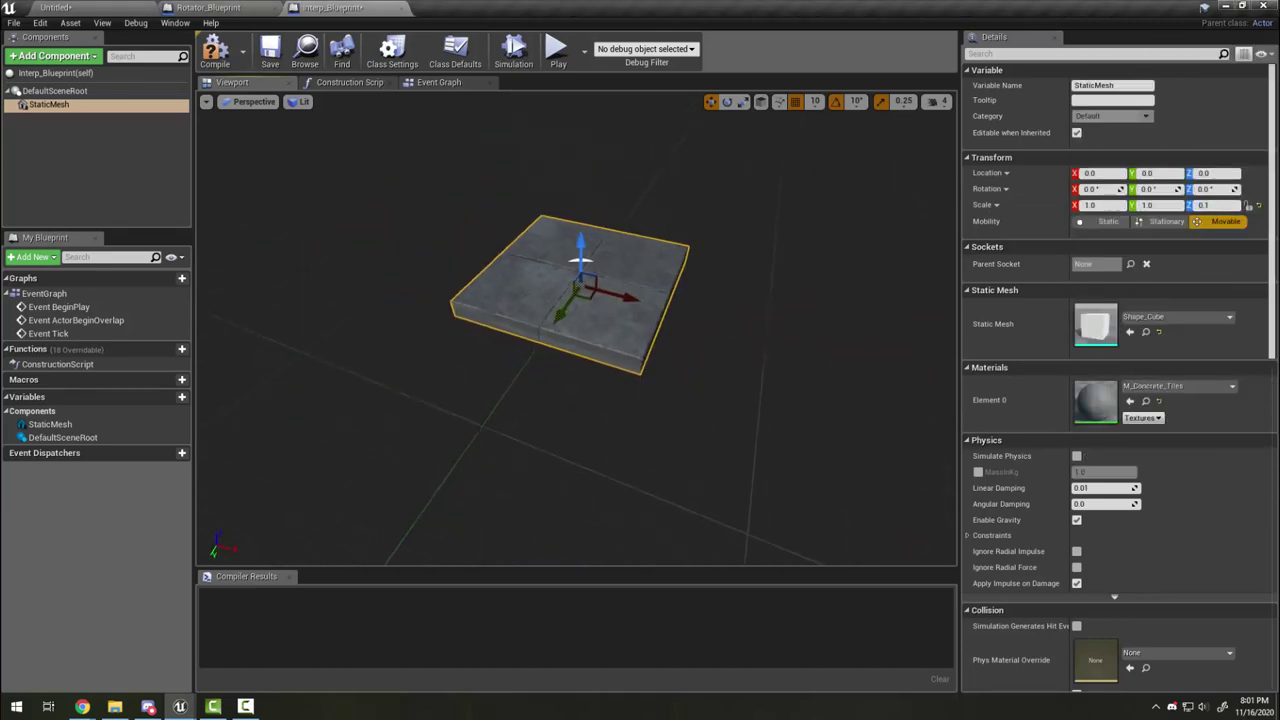
pyautogui.scroll(1, 617, 391)
pyautogui.scroll(-1, 617, 391)
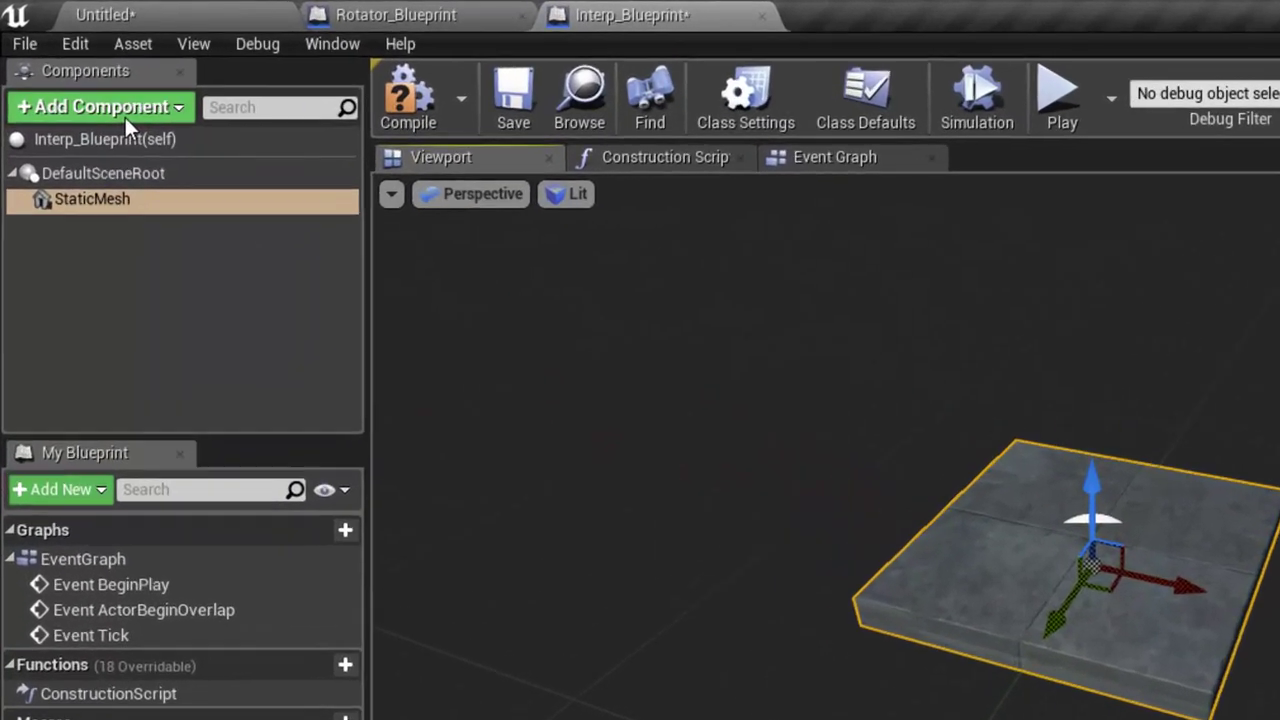
# Add an Interp To Movement component to the blueprint
pyautogui.click(62, 56)
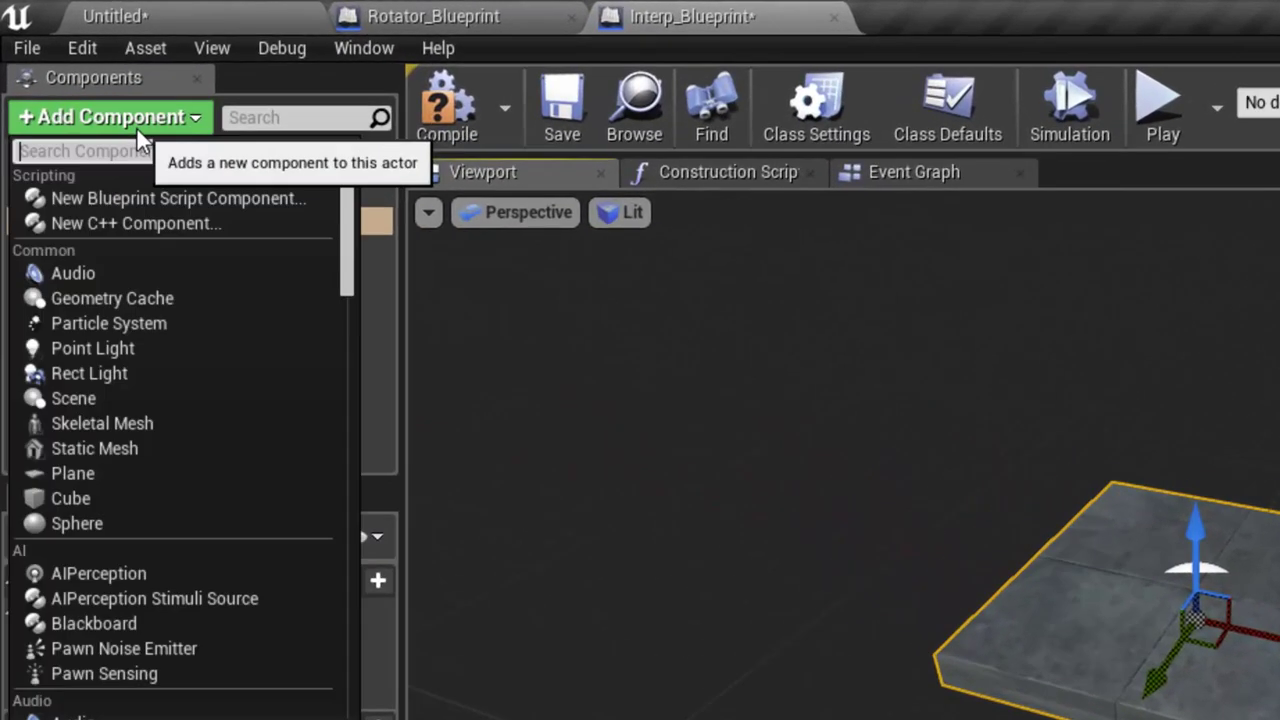
pyautogui.write('inter')
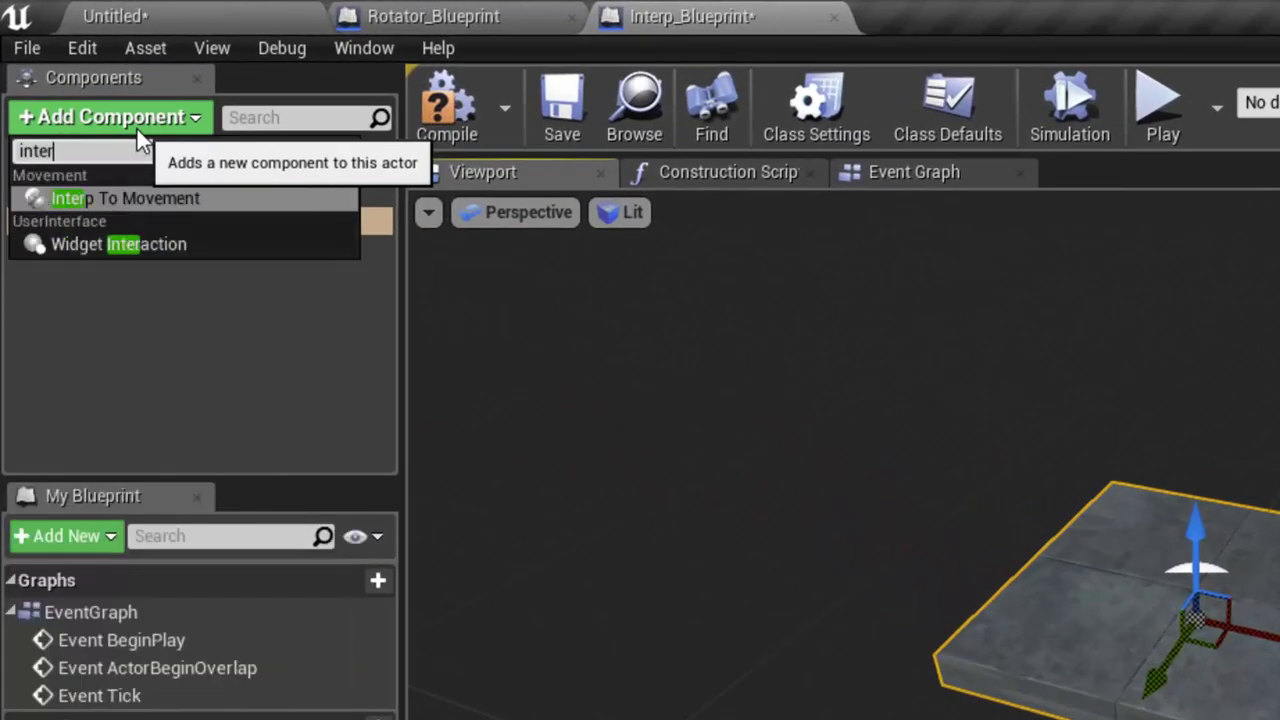
pyautogui.click(224, 197)
pyautogui.click(163, 246)
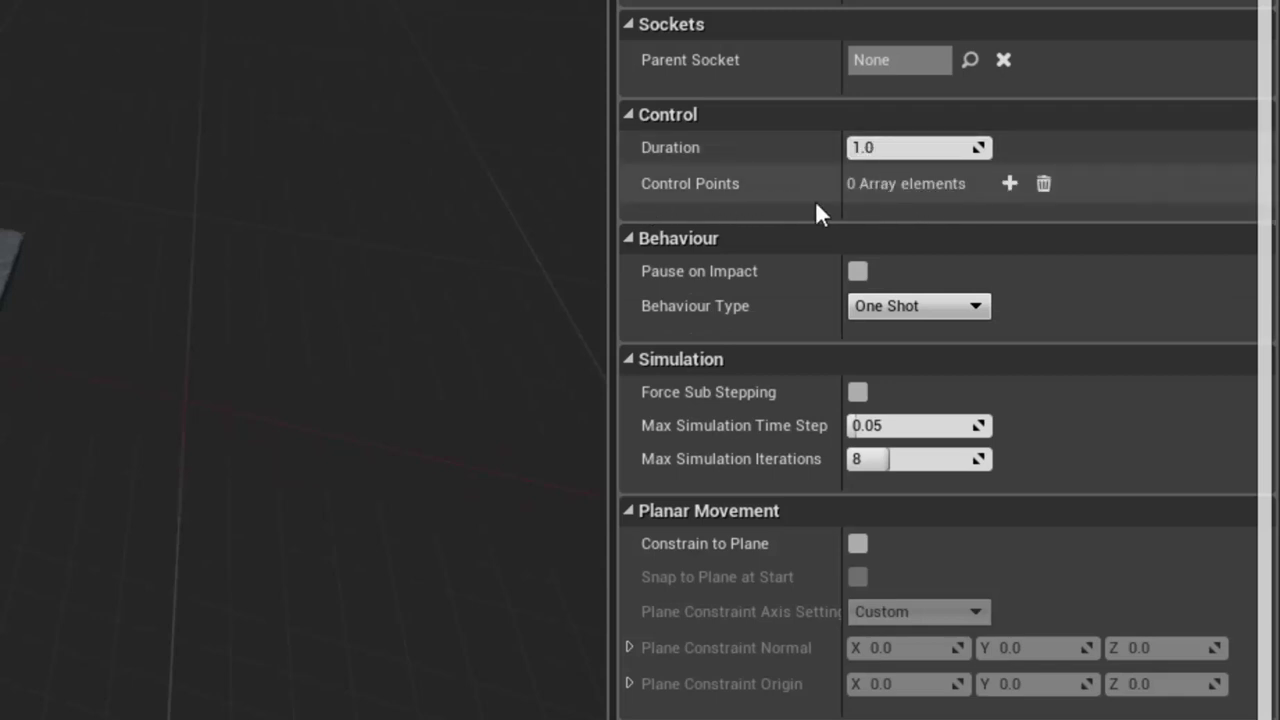
# Add two control points to the InterpToMovement component and set the second one's X position to 1000
pyautogui.click(1009, 183)
pyautogui.click(1009, 183)
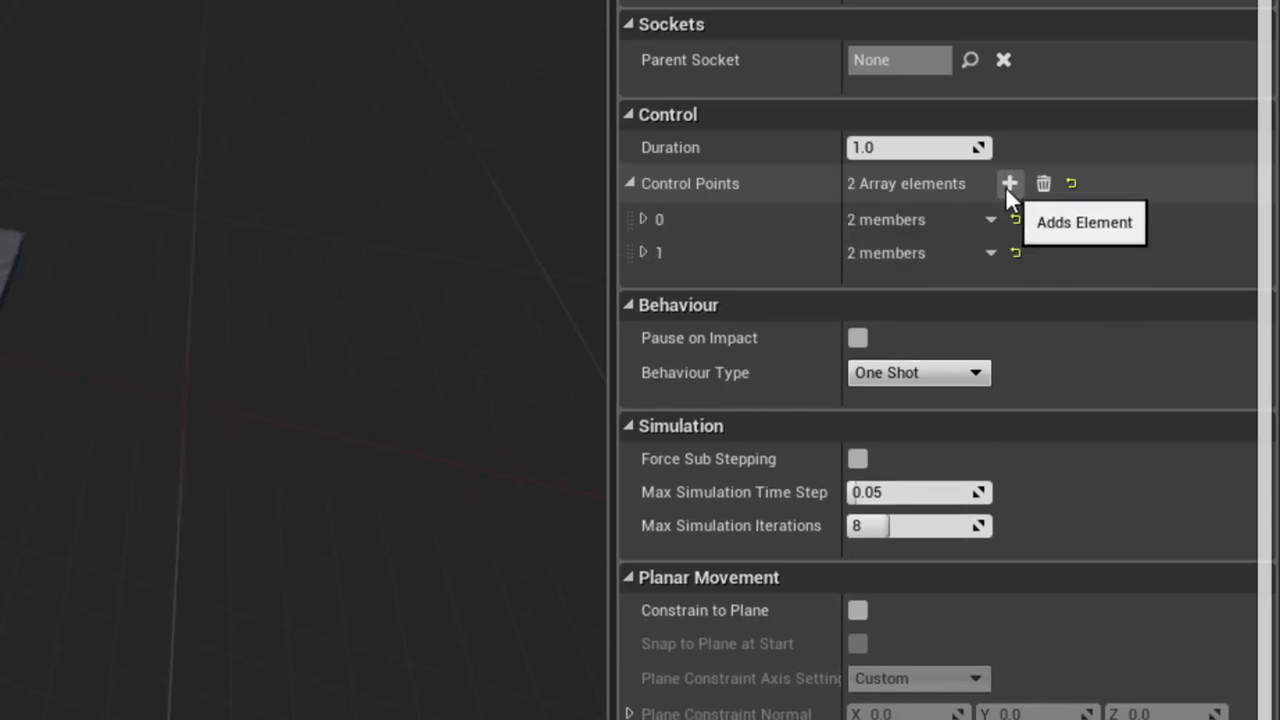
pyautogui.click(645, 253)
pyautogui.click(644, 215)
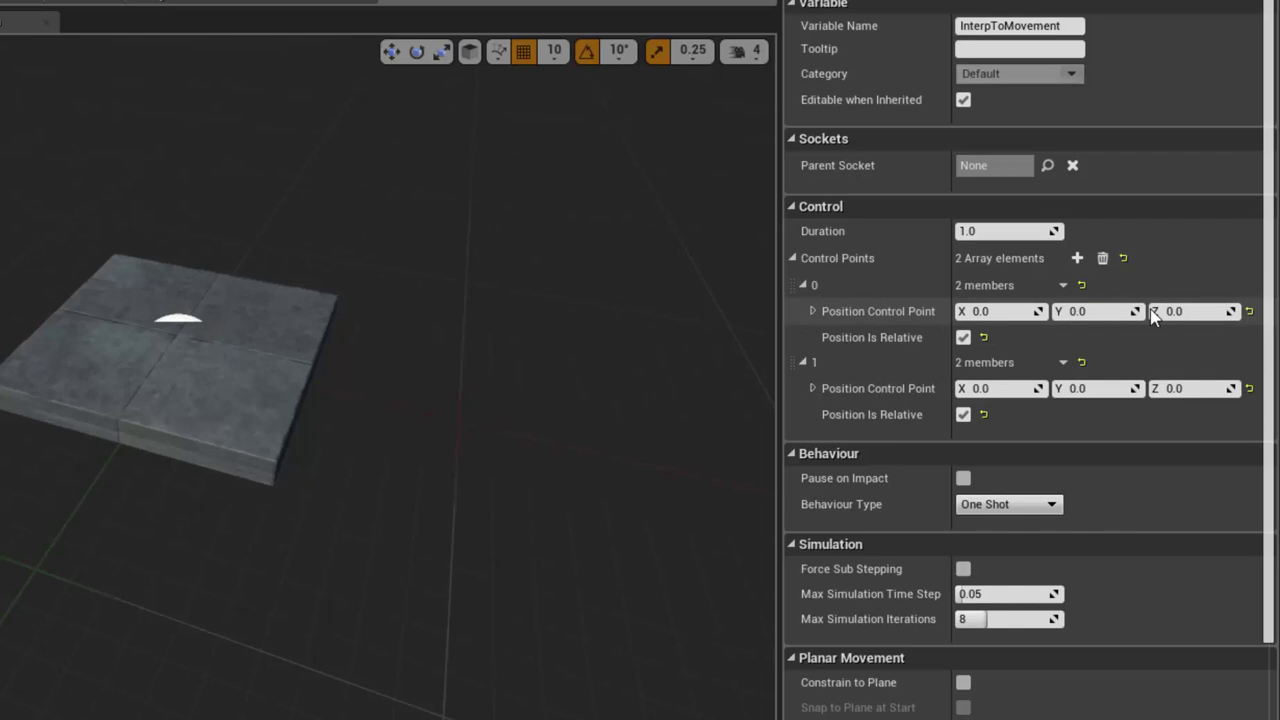
pyautogui.moveTo(600, 350); pyautogui.dragTo(570, 345, button='right')
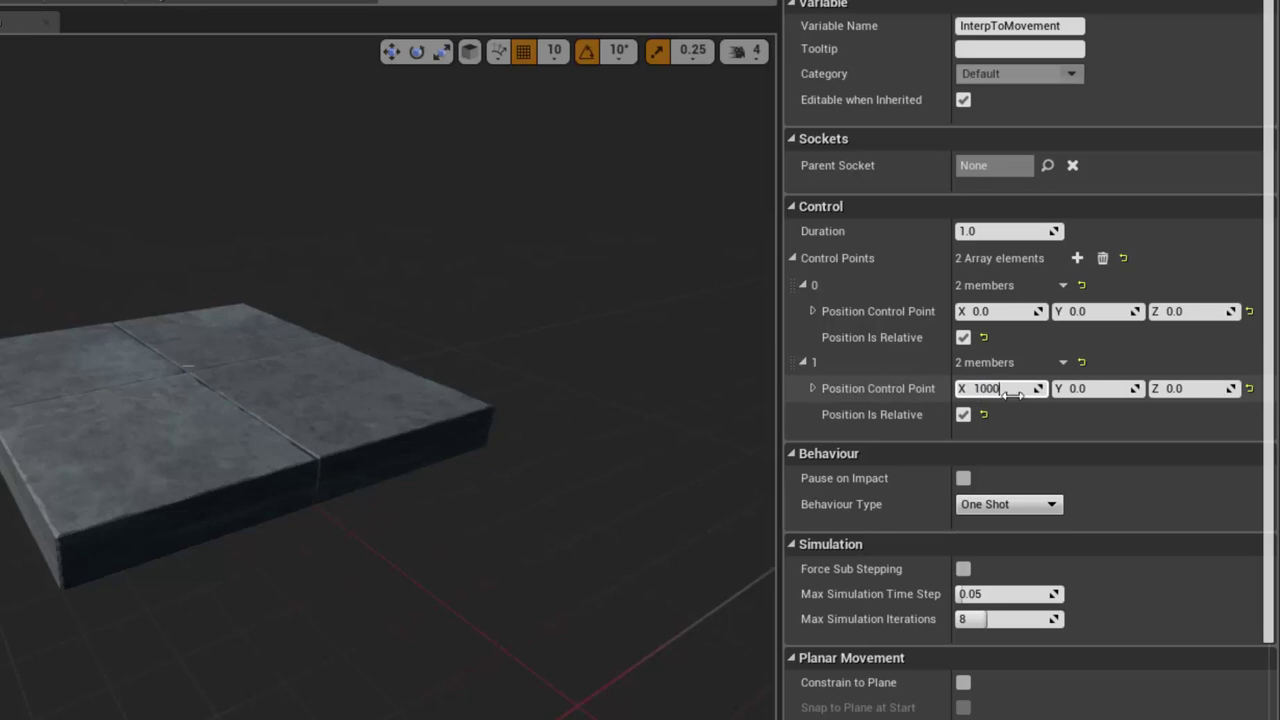
pyautogui.moveTo(640, 400); pyautogui.dragTo(540, 400, button='right')
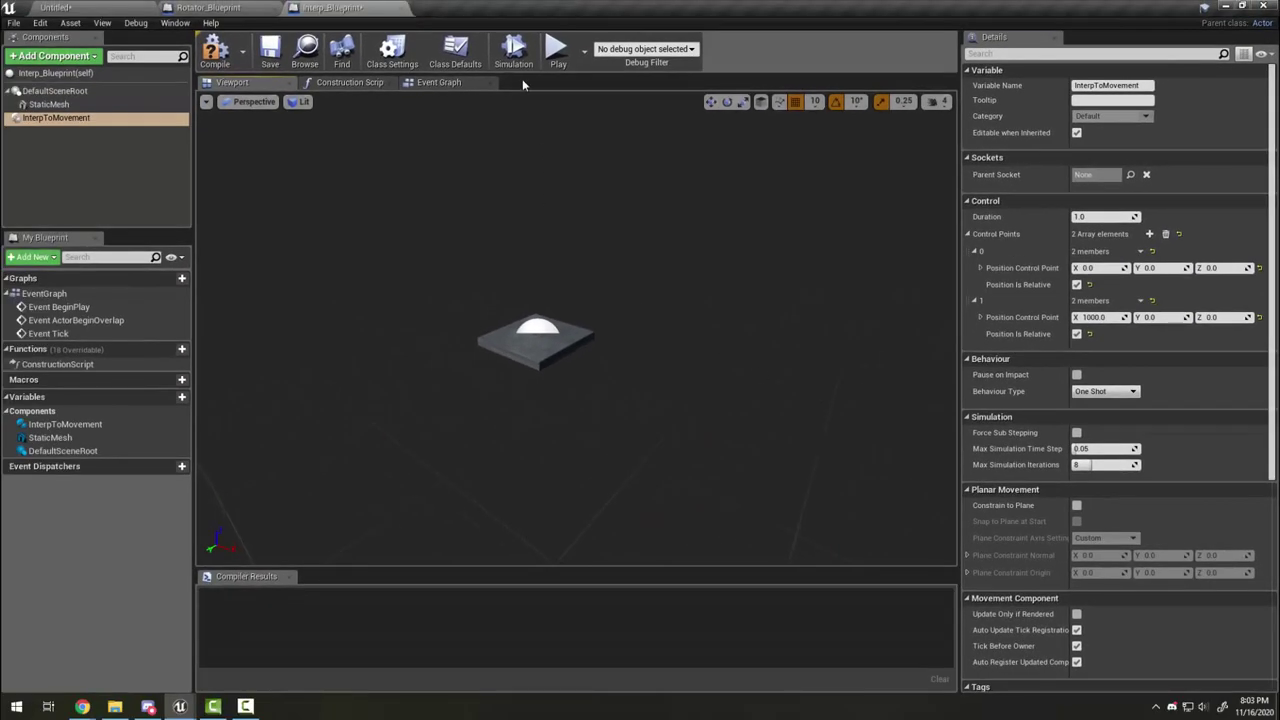
# Set the second control point's X position to 400, simulating the platform's movement before and after the change
pyautogui.click(488, 58)
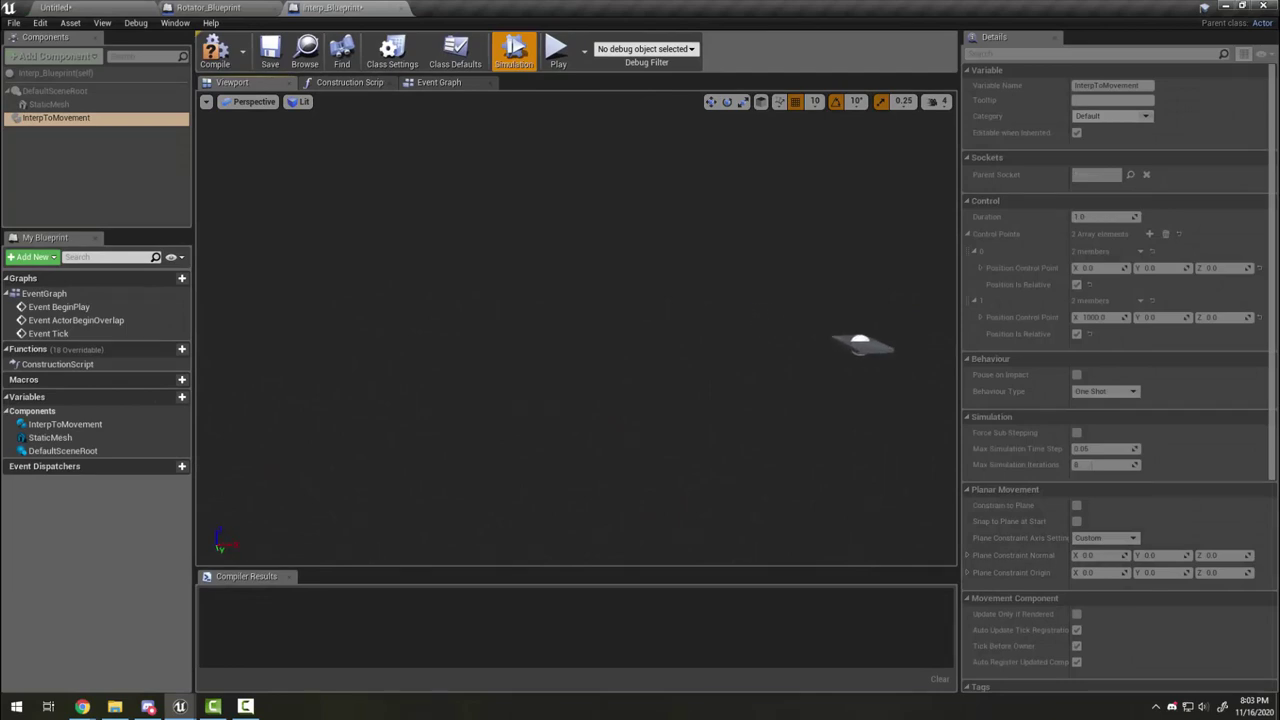
pyautogui.click(513, 50)
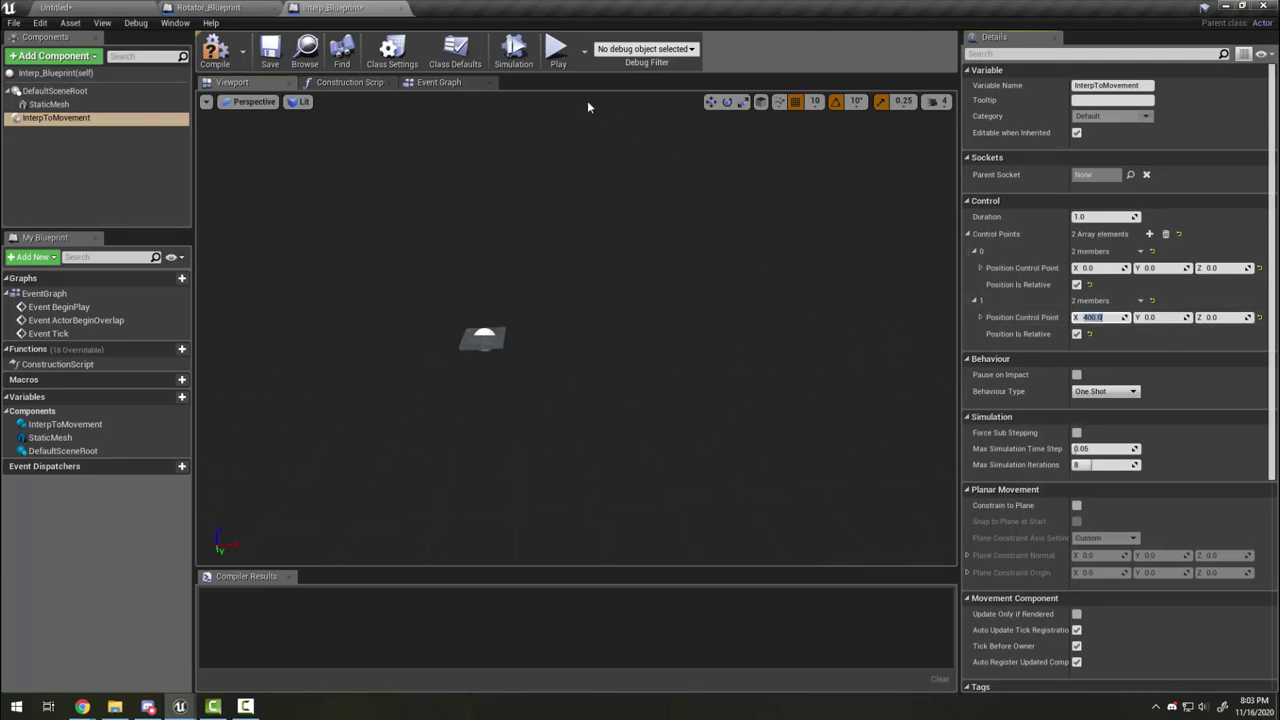
pyautogui.click(513, 50)
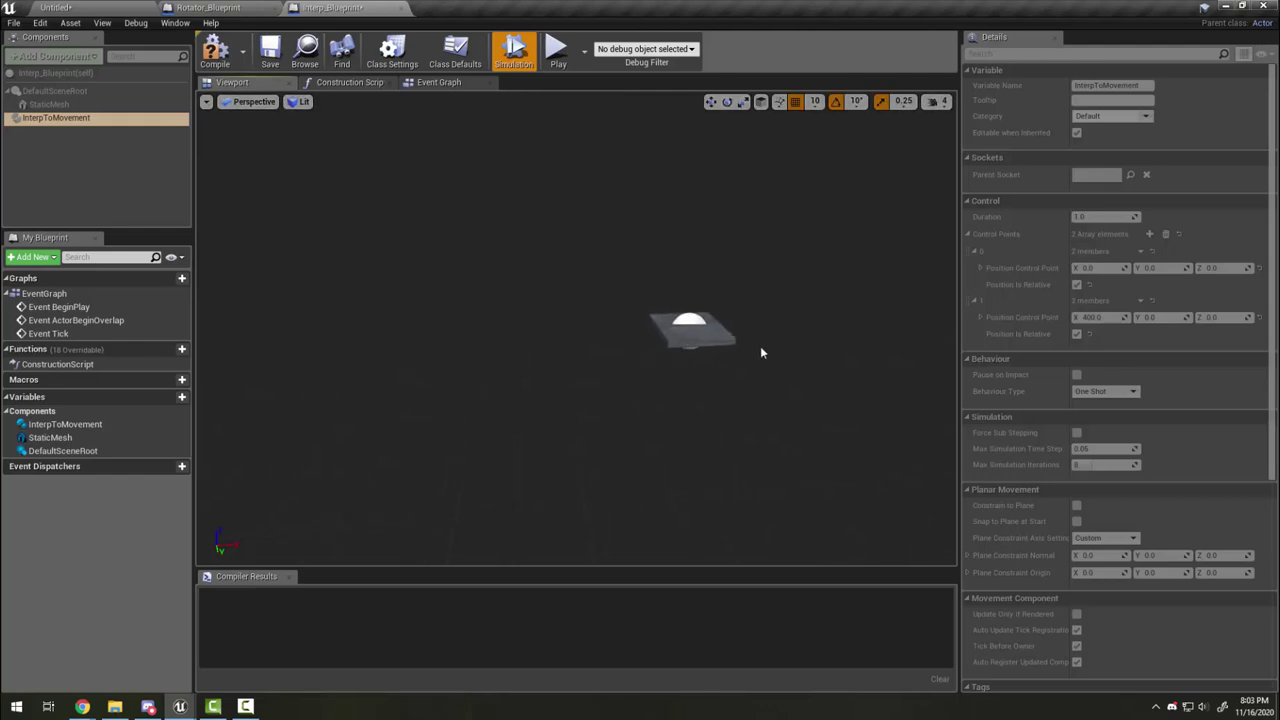
pyautogui.click(513, 50)
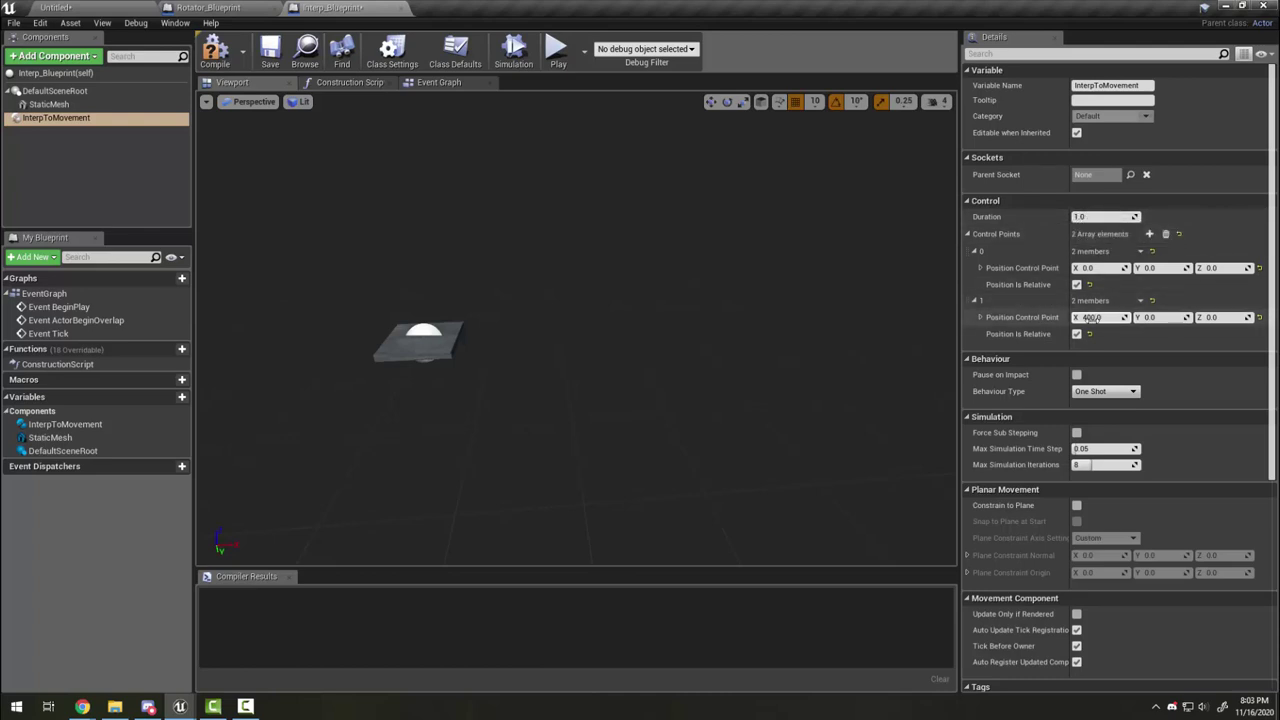
# Try an X position of 4000 for the second control point and simulate the platform's movement
pyautogui.click(1152, 318)
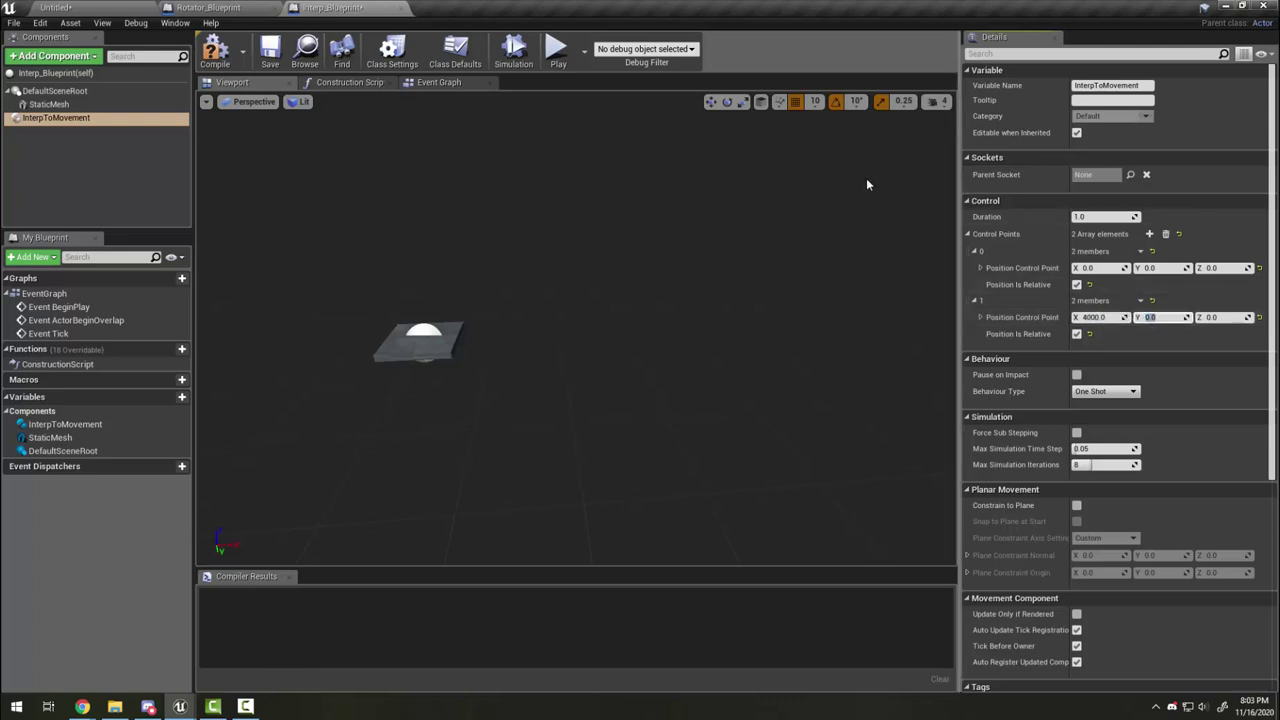
pyautogui.click(516, 46)
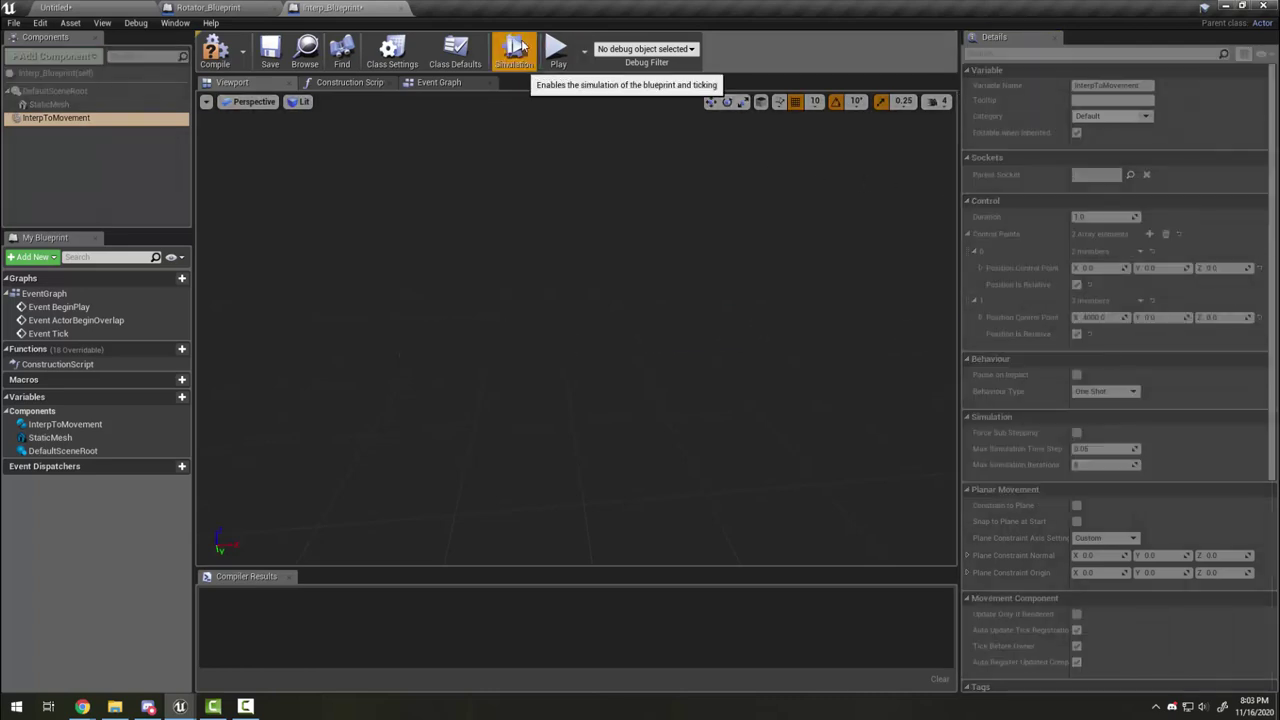
pyautogui.click(516, 46)
# Set the second control point's X position back to 400
pyautogui.click(1095, 317)
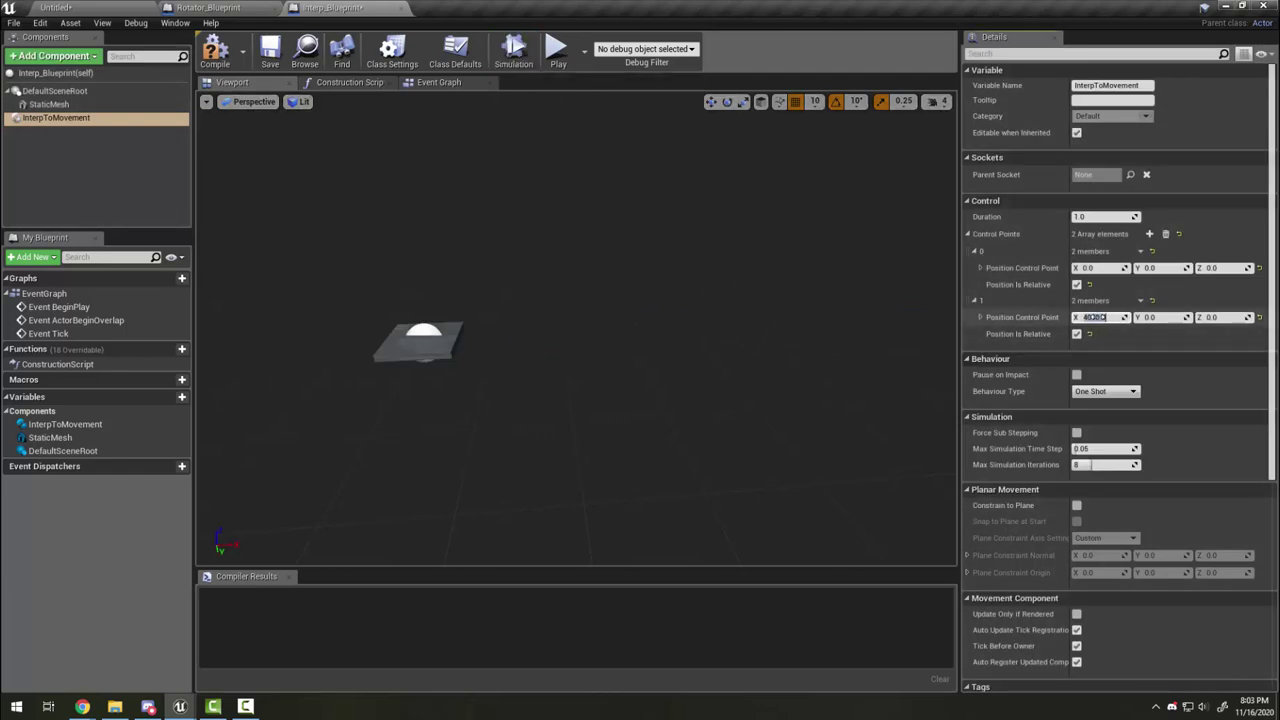
pyautogui.write('400')
pyautogui.click(1092, 268)
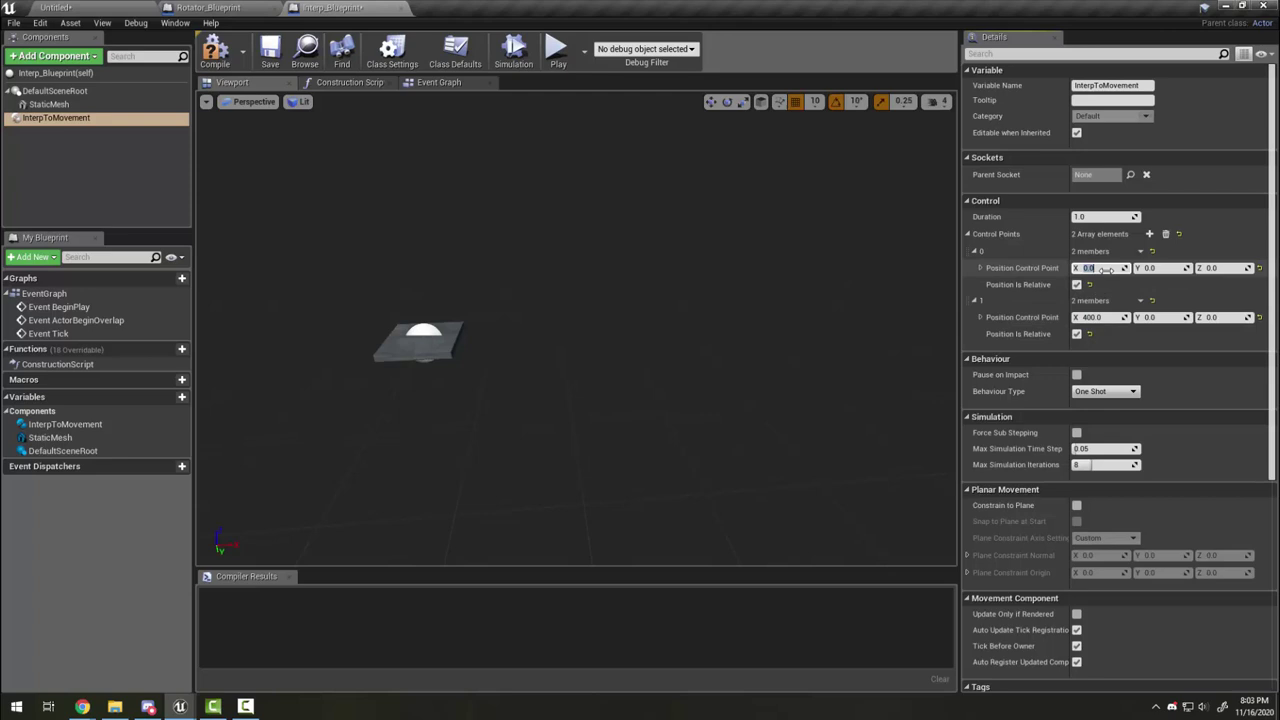
# Add a third control point and set its position to X 400 and Z 400
pyautogui.moveTo(640, 360); pyautogui.dragTo(610, 355, button='right')
pyautogui.press('w')
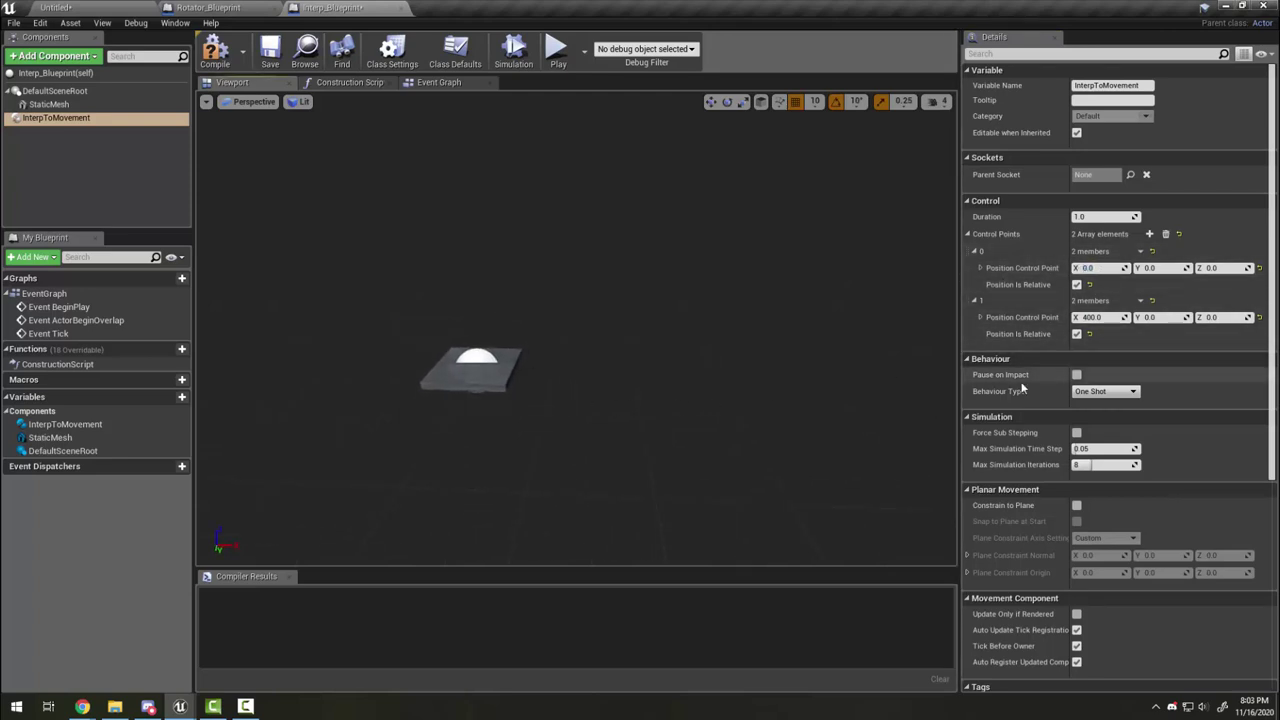
pyautogui.click(1149, 233)
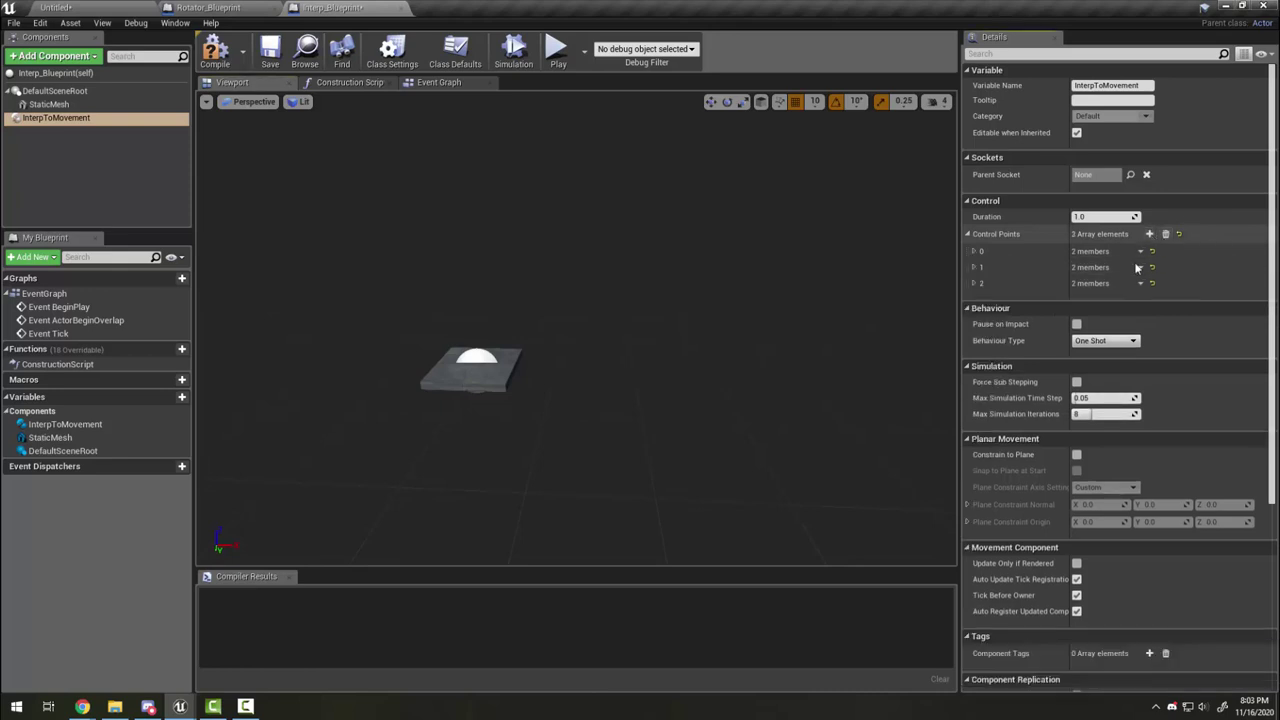
pyautogui.click(975, 268)
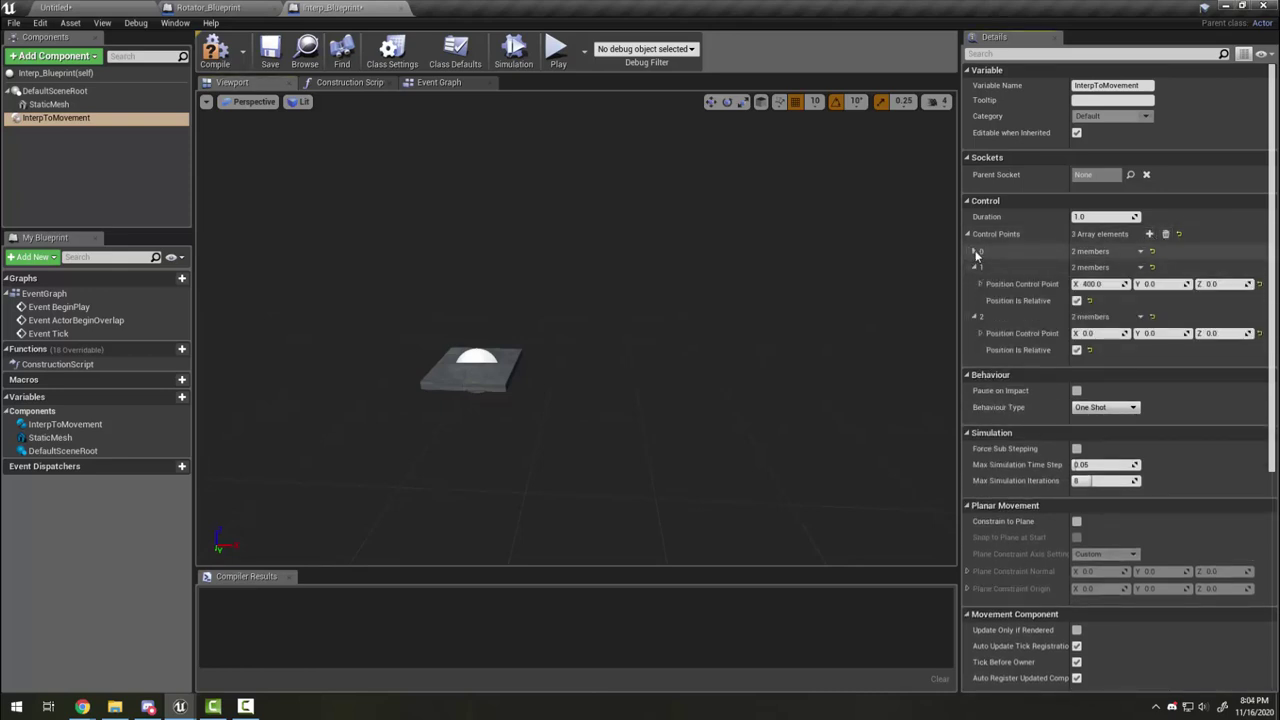
pyautogui.click(975, 252)
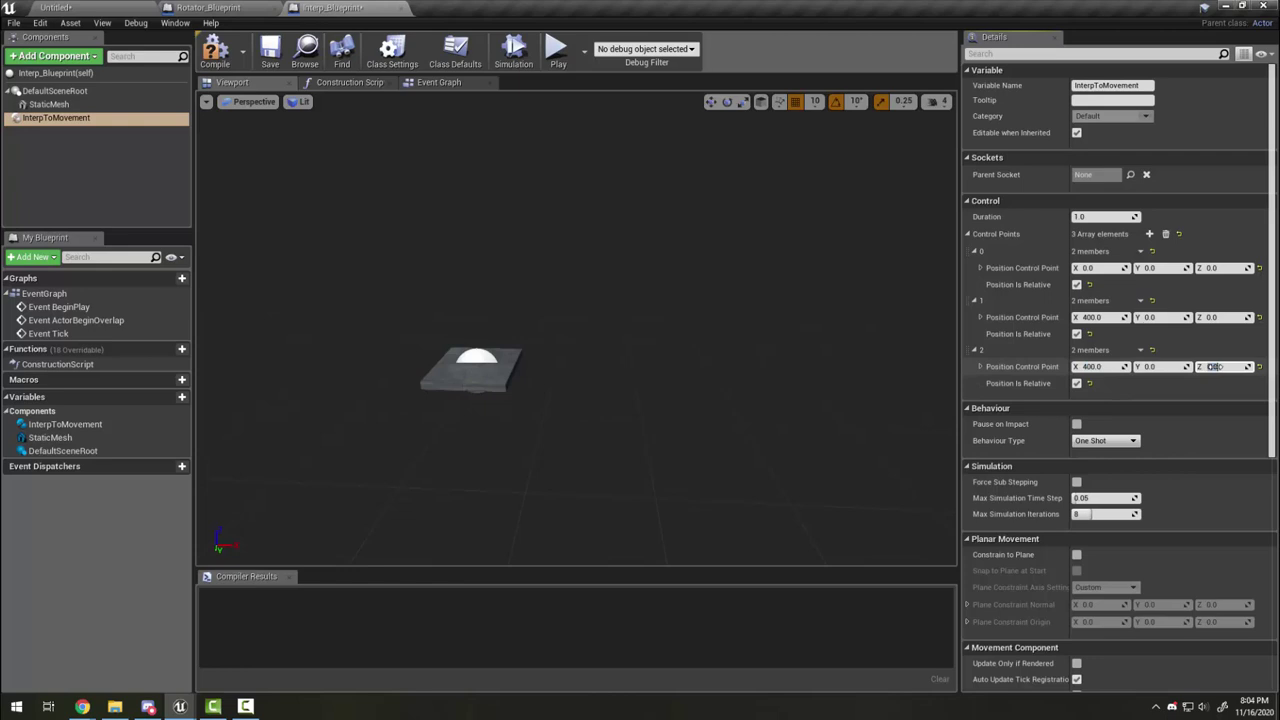
pyautogui.write('400')
pyautogui.press('Return')
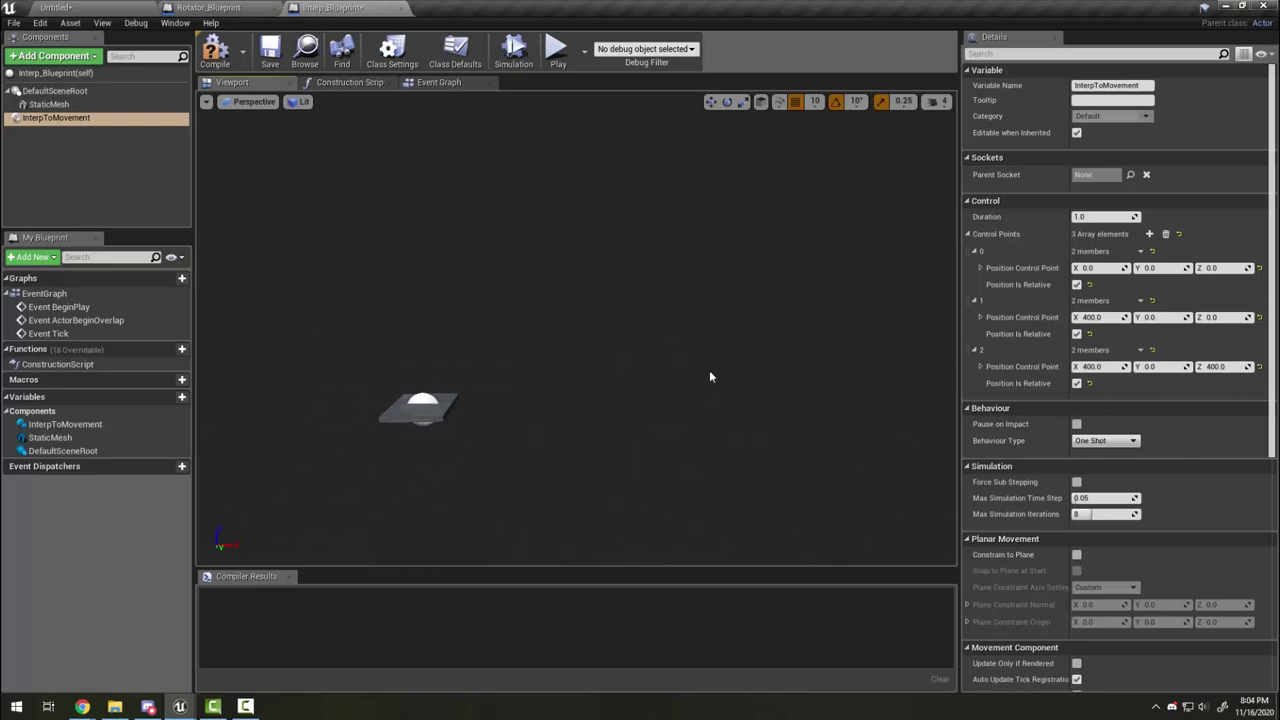
# Simulate the three-point movement, then try the One Shot Reverse behaviour type and simulate it again
pyautogui.click(512, 58)
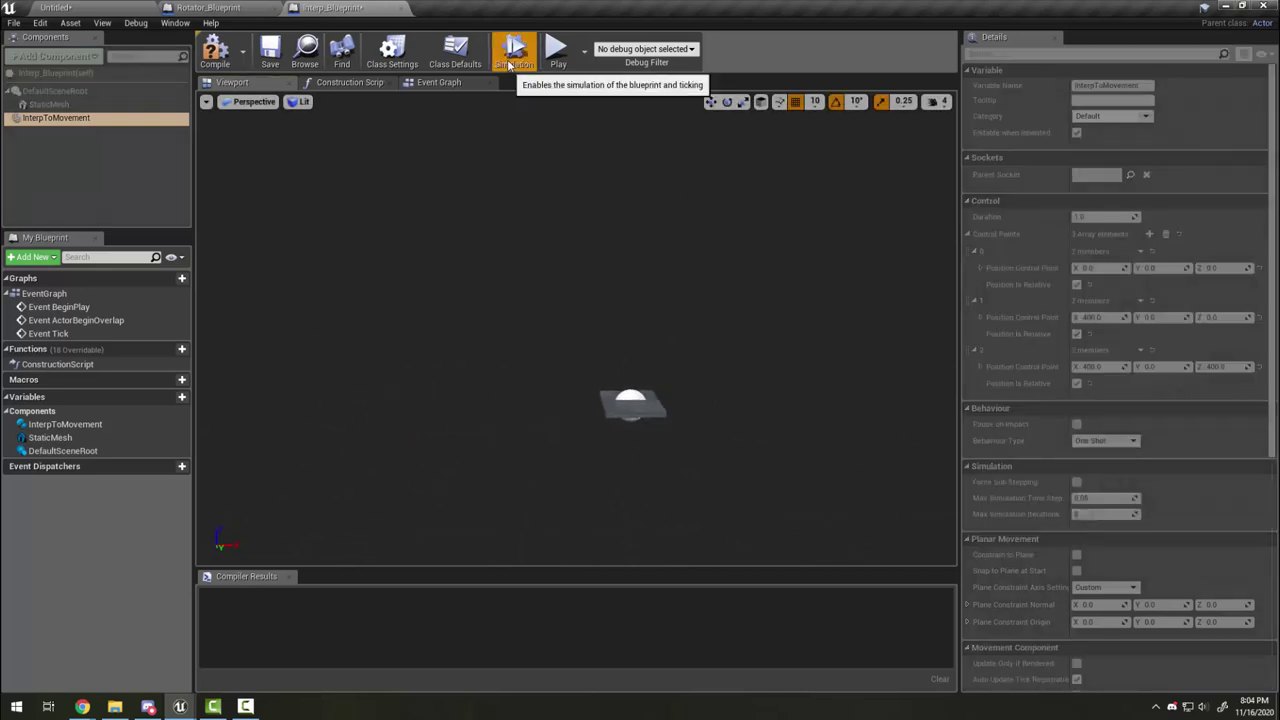
pyautogui.click(512, 60)
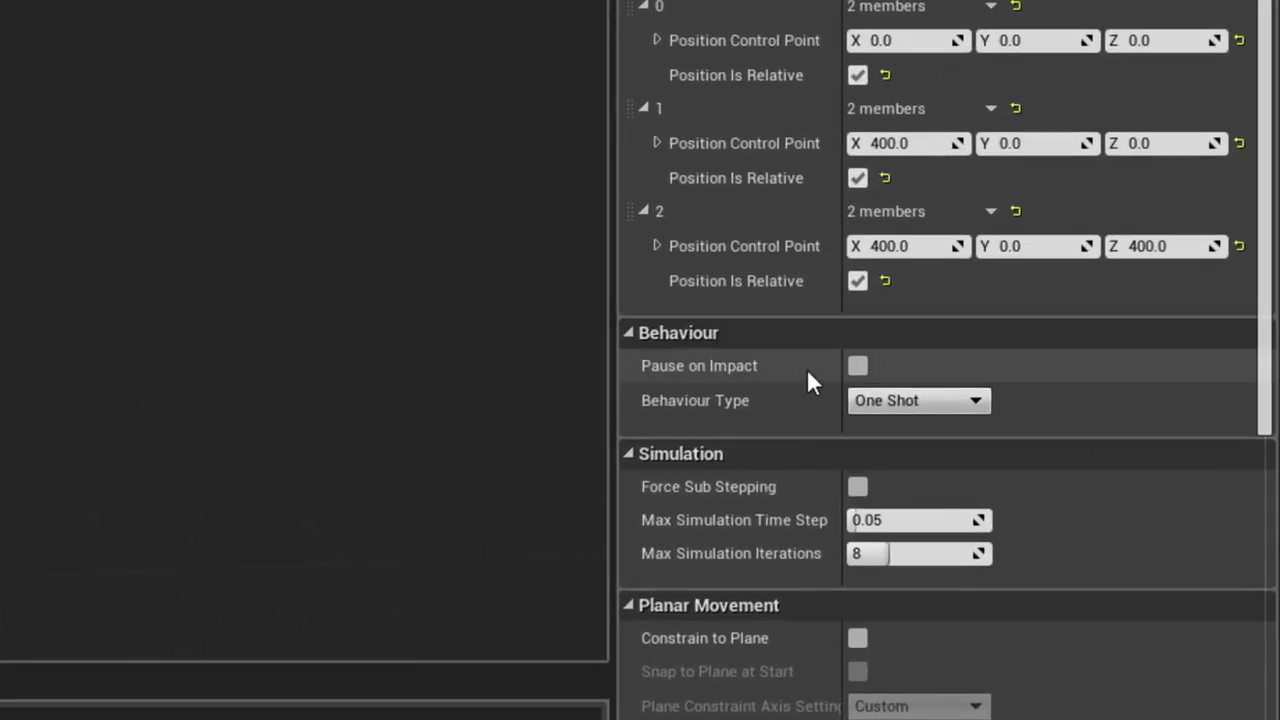
pyautogui.click(1109, 441)
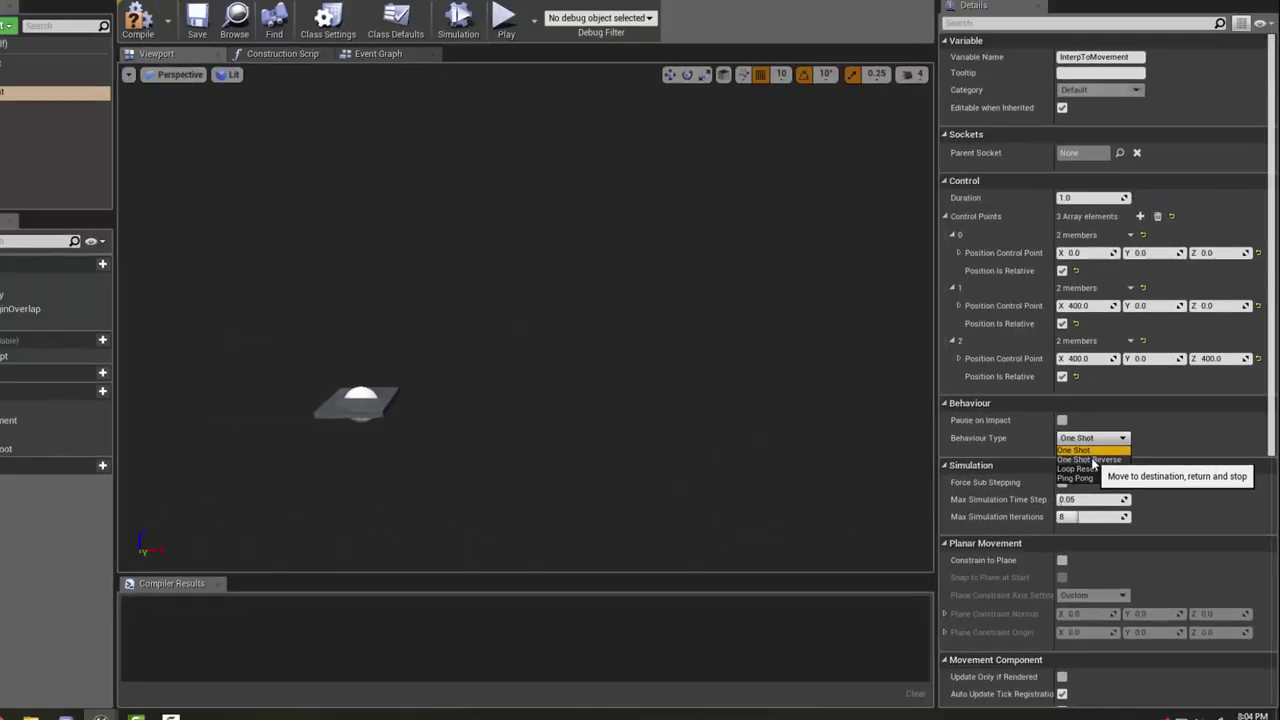
pyautogui.click(910, 442)
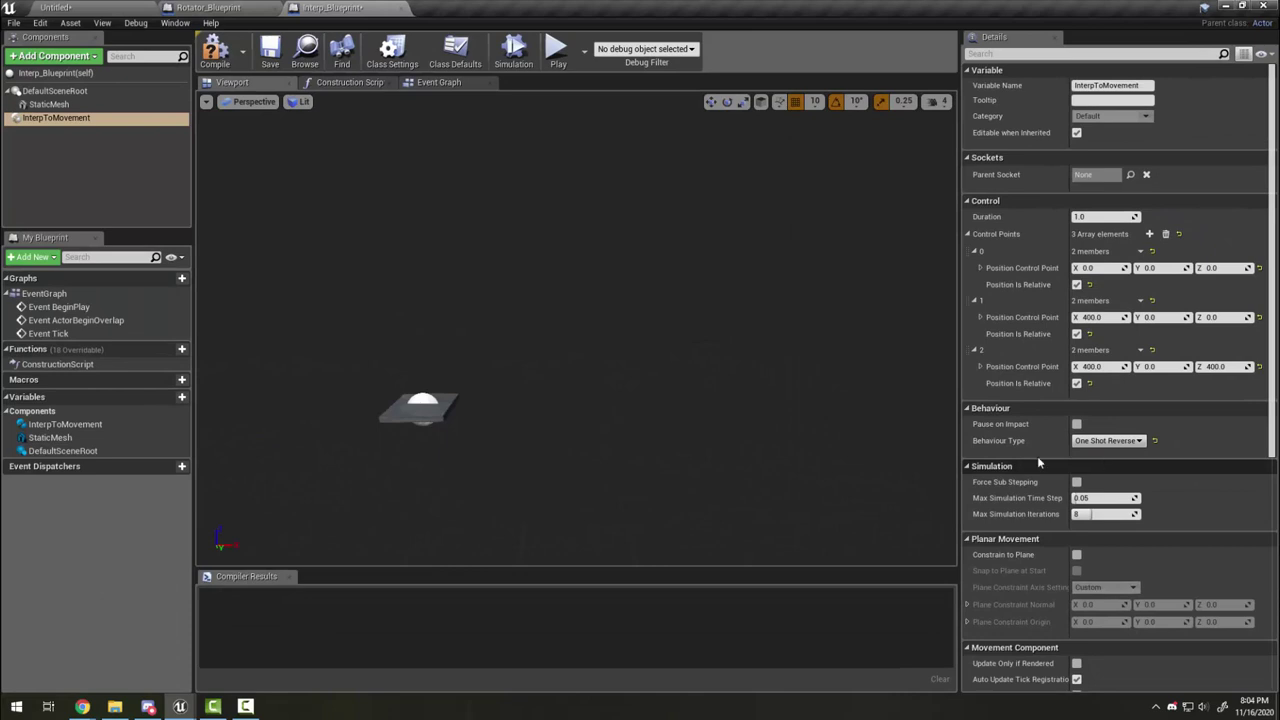
pyautogui.click(508, 58)
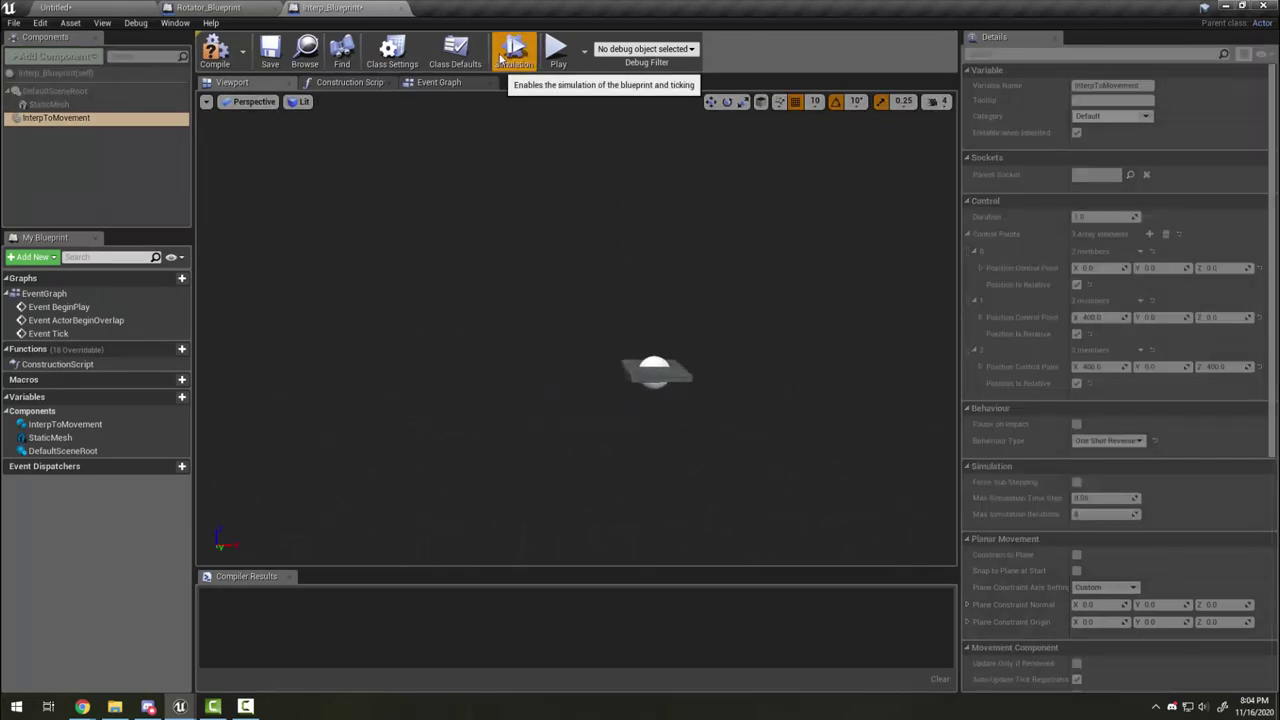
pyautogui.click(500, 60)
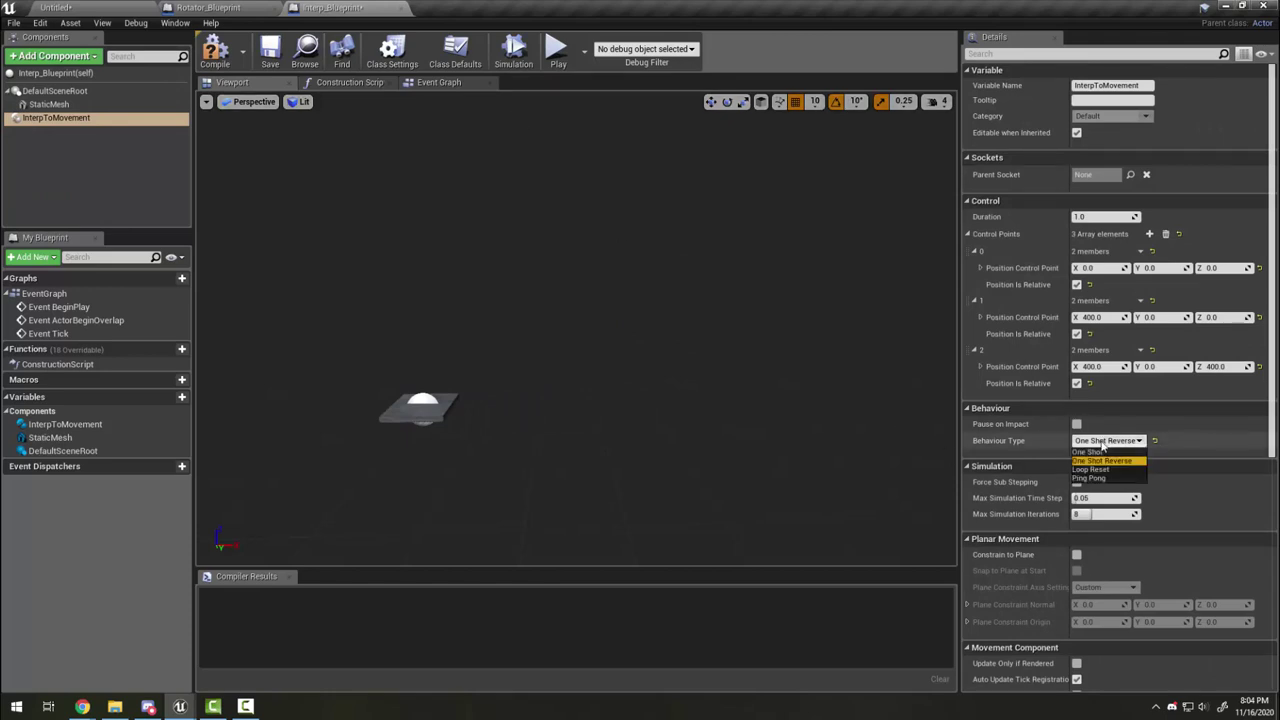
# Try the Loop Reset behaviour type on the movement component and simulate the platform's motion
pyautogui.click(1090, 469)
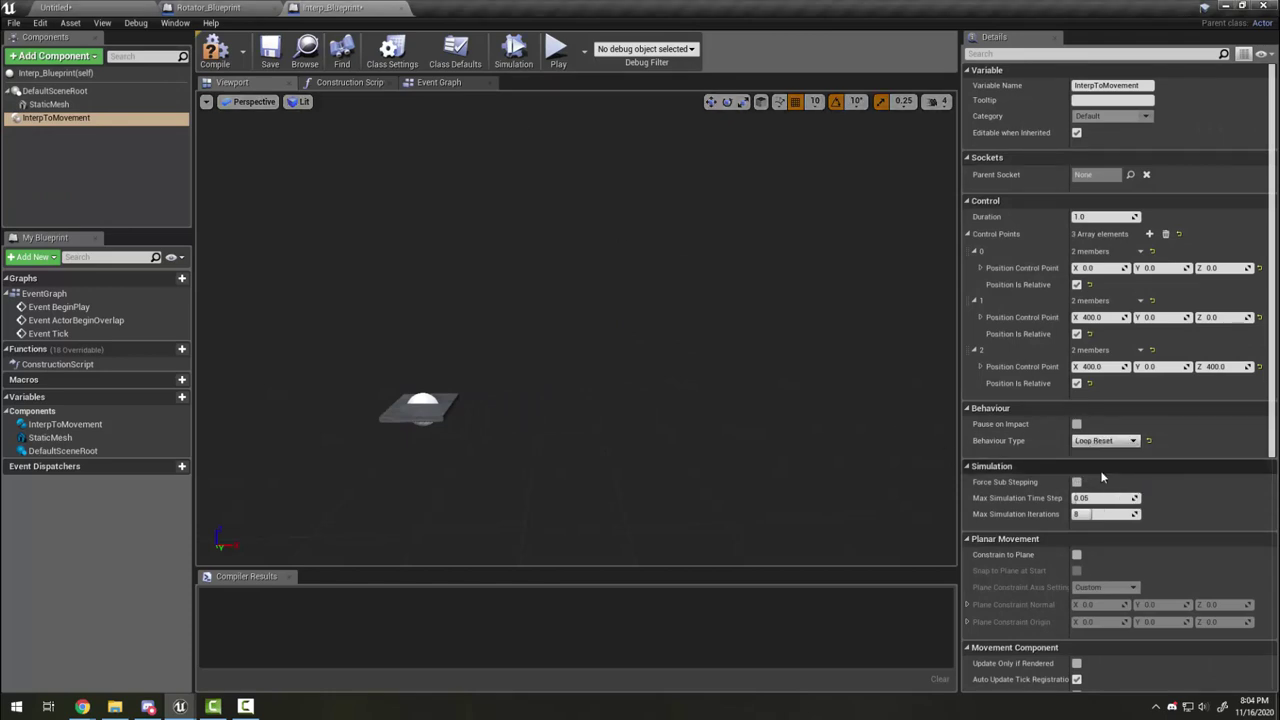
pyautogui.click(500, 52)
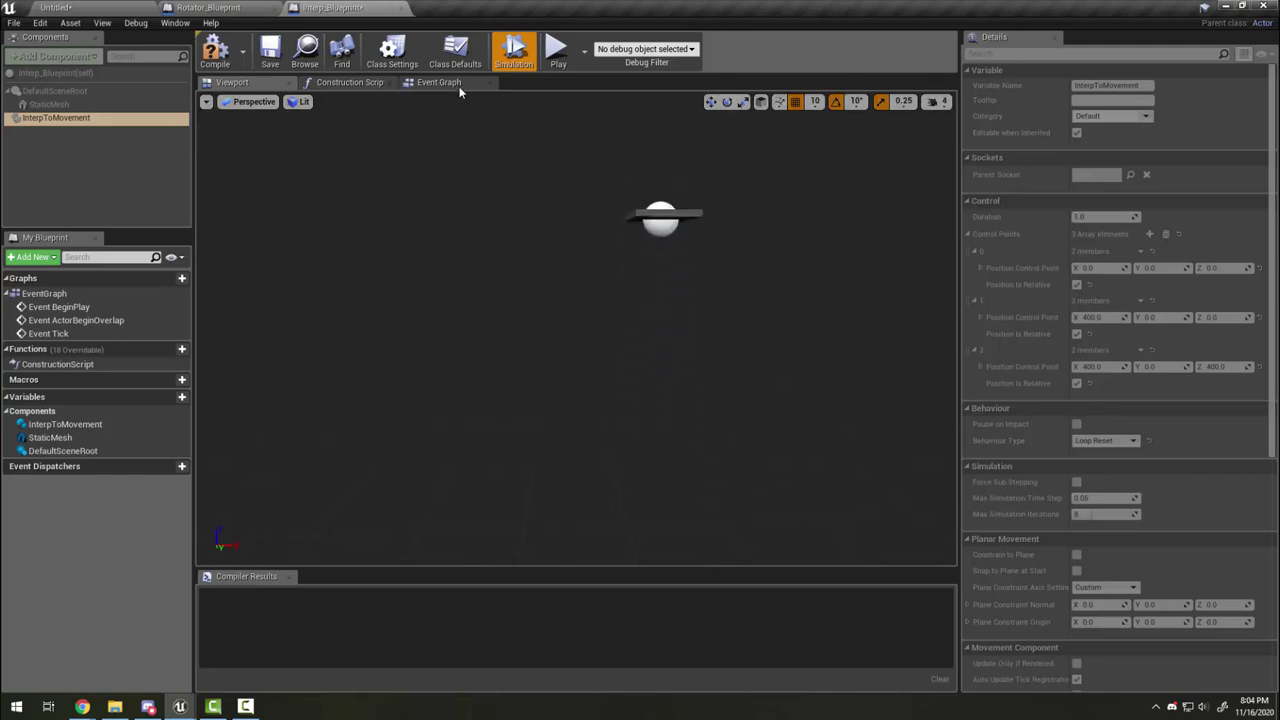
pyautogui.click(512, 50)
# Set the movement component's behaviour type to Ping Pong and simulate the platform's motion
pyautogui.click(1105, 440)
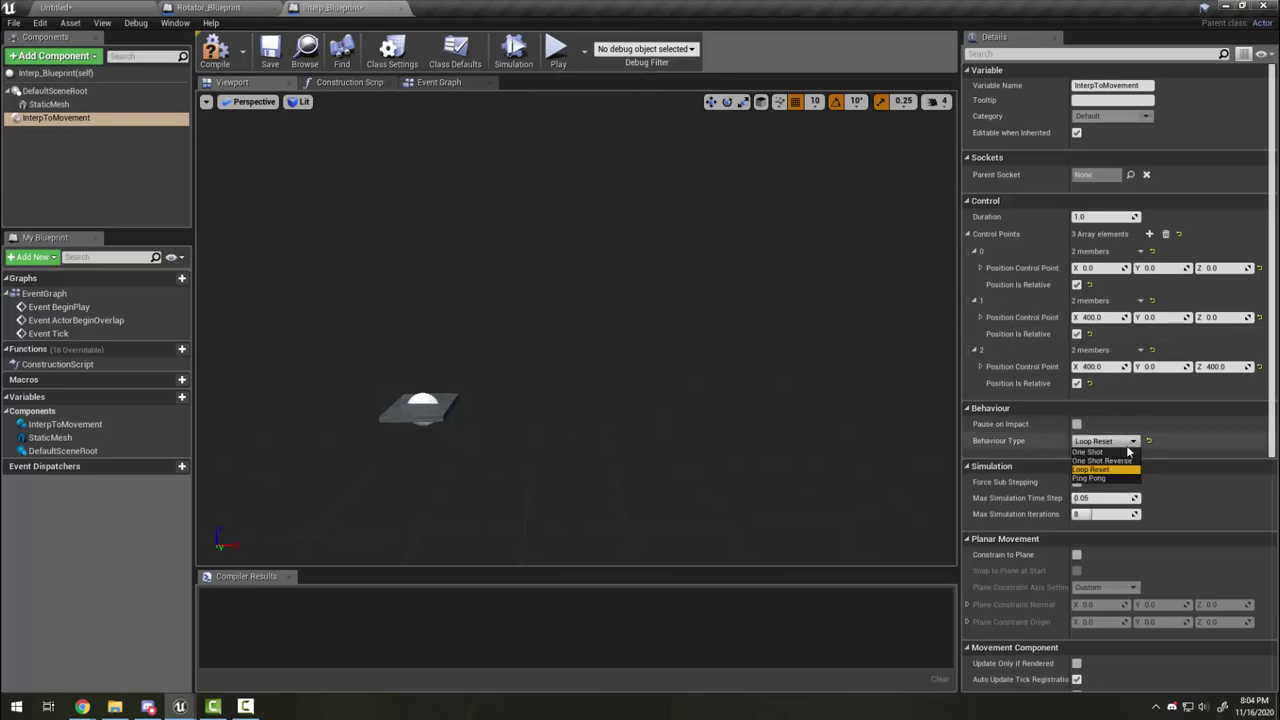
pyautogui.click(1105, 478)
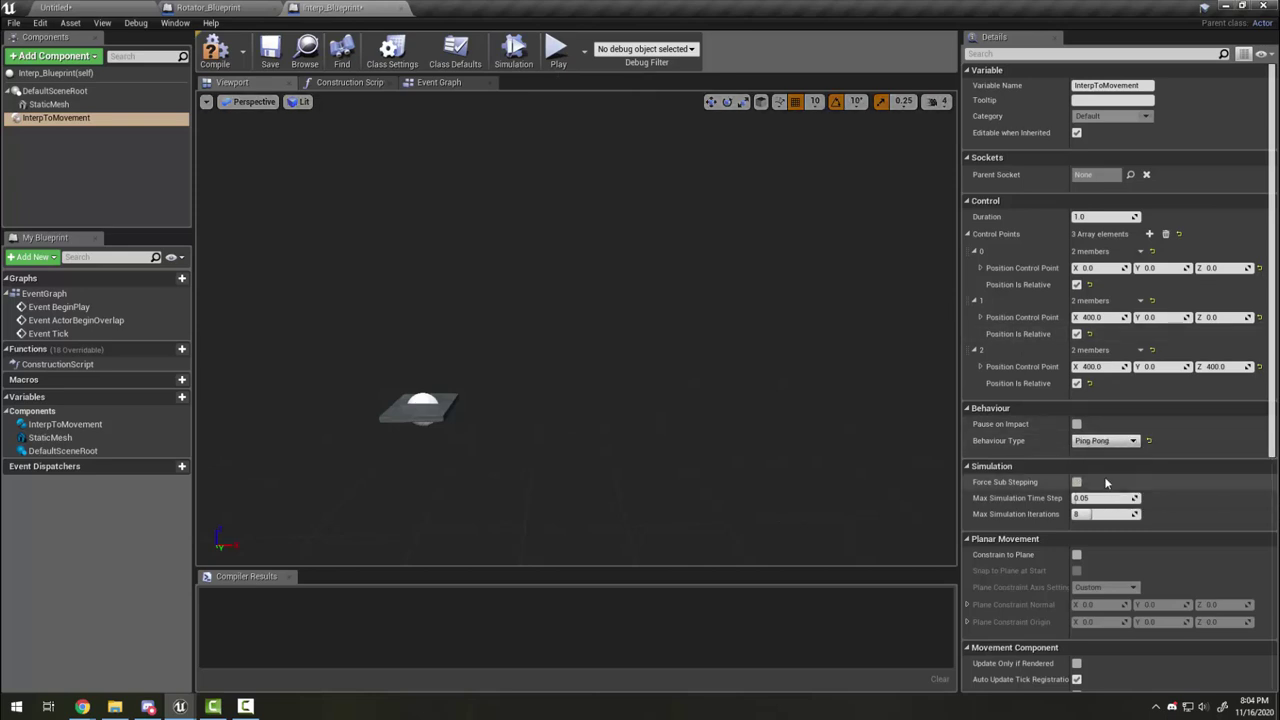
pyautogui.click(513, 50)
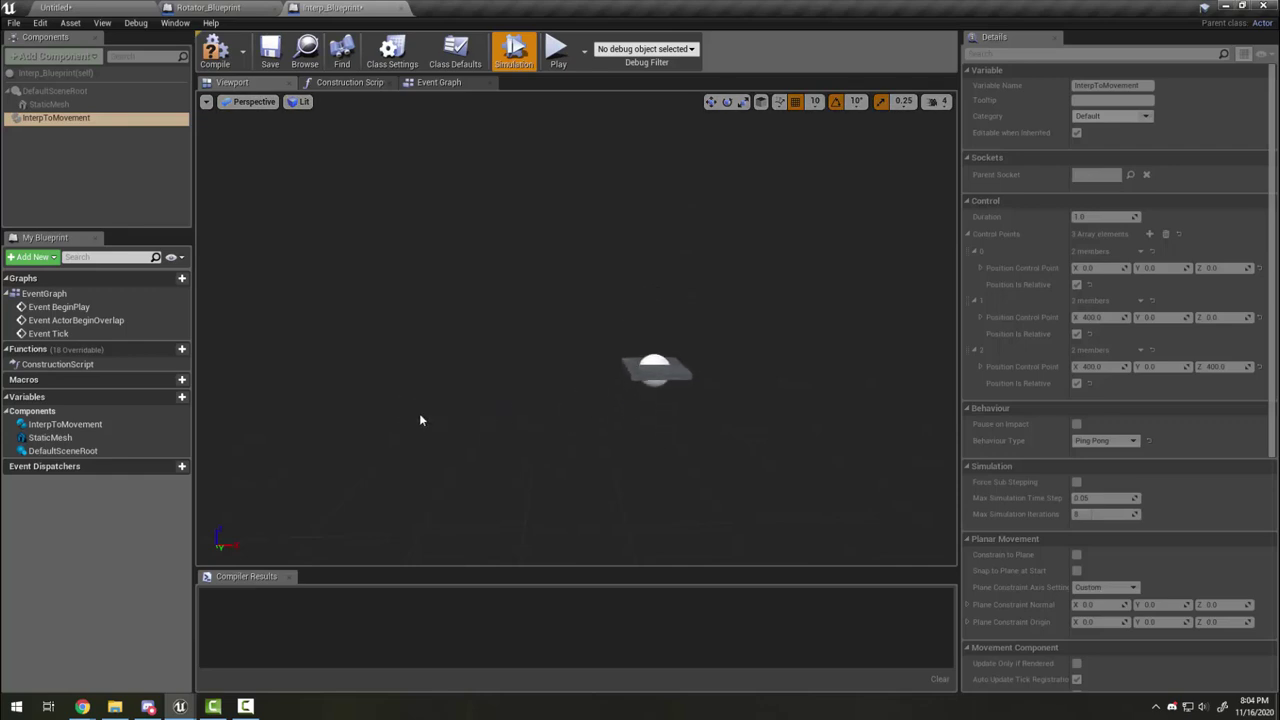
pyautogui.click(508, 55)
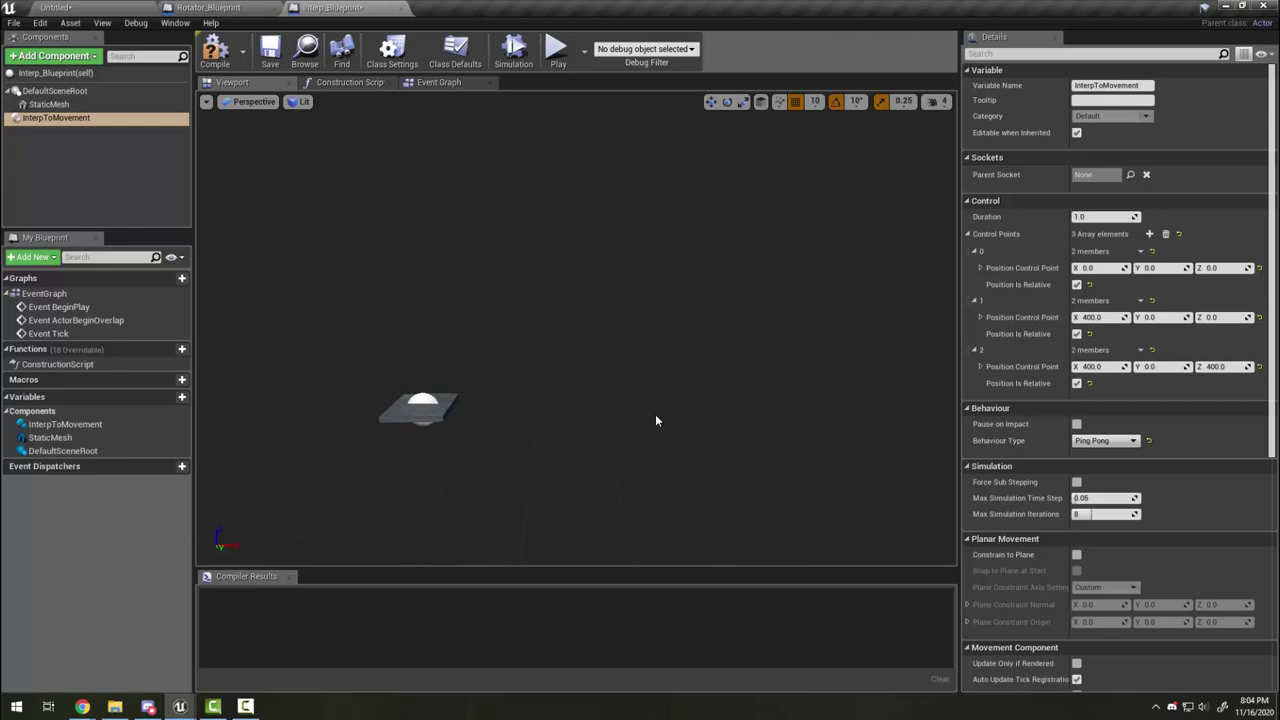
# Set the movement component's duration to 4 and simulate the slower platform motion
pyautogui.click(1096, 218)
pyautogui.write('4')
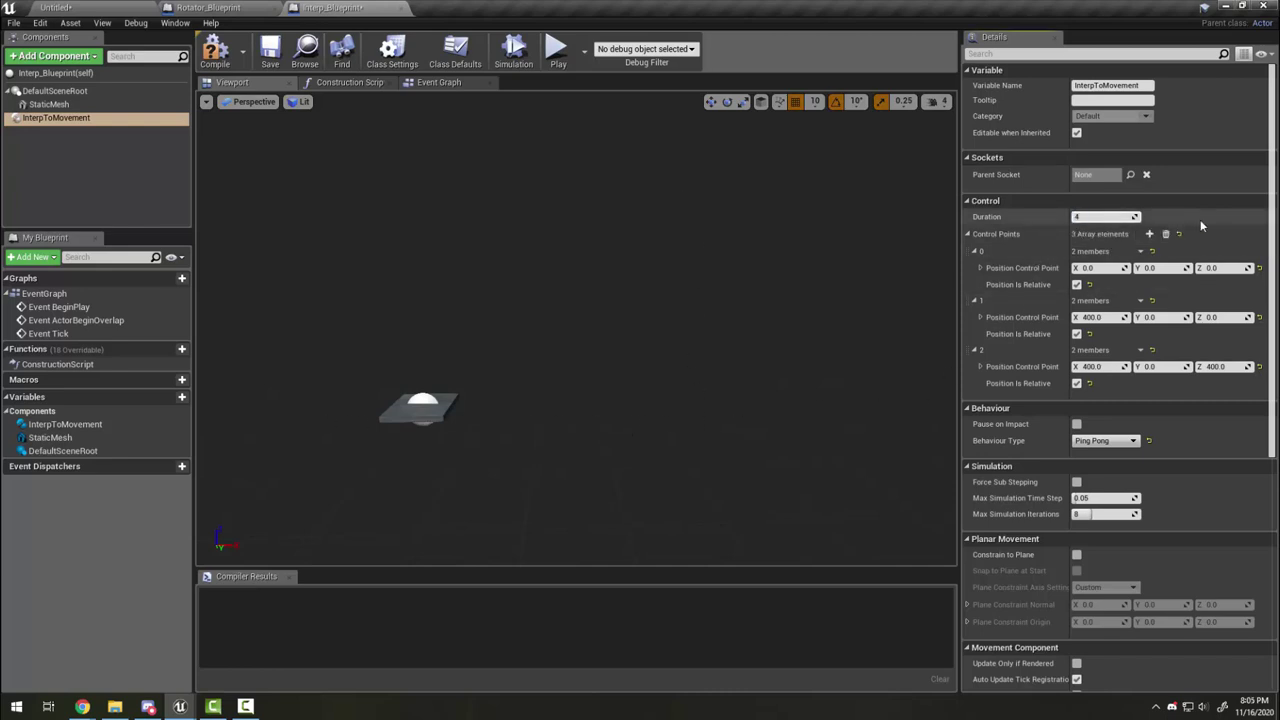
pyautogui.press('Return')
pyautogui.click(515, 55)
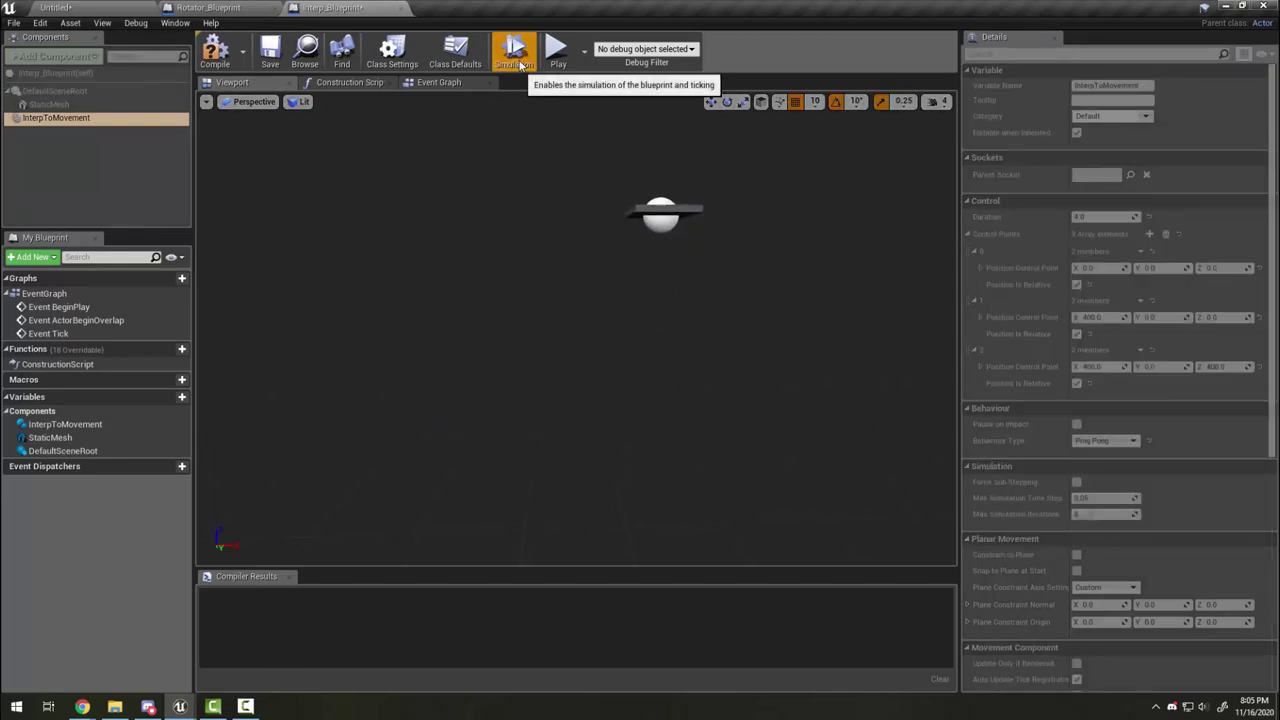
pyautogui.click(520, 62)
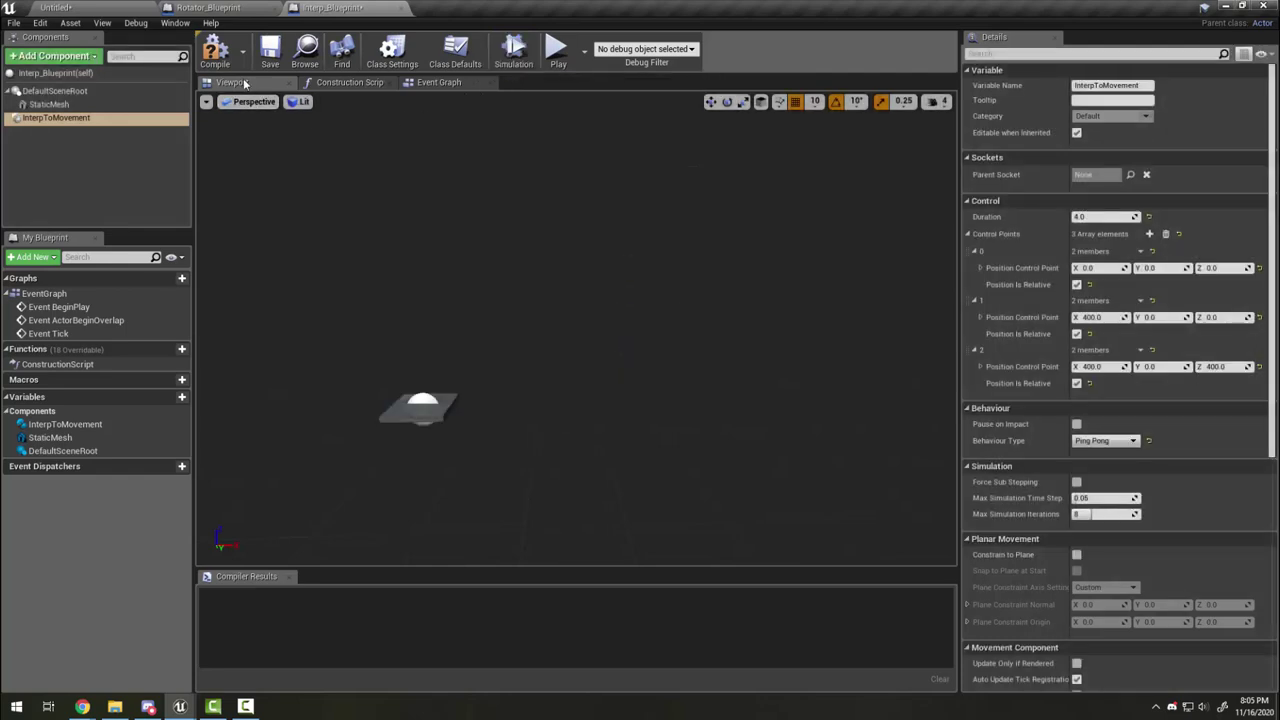
# Compile and save the interp blueprint, and return to the level
pyautogui.click(218, 55)
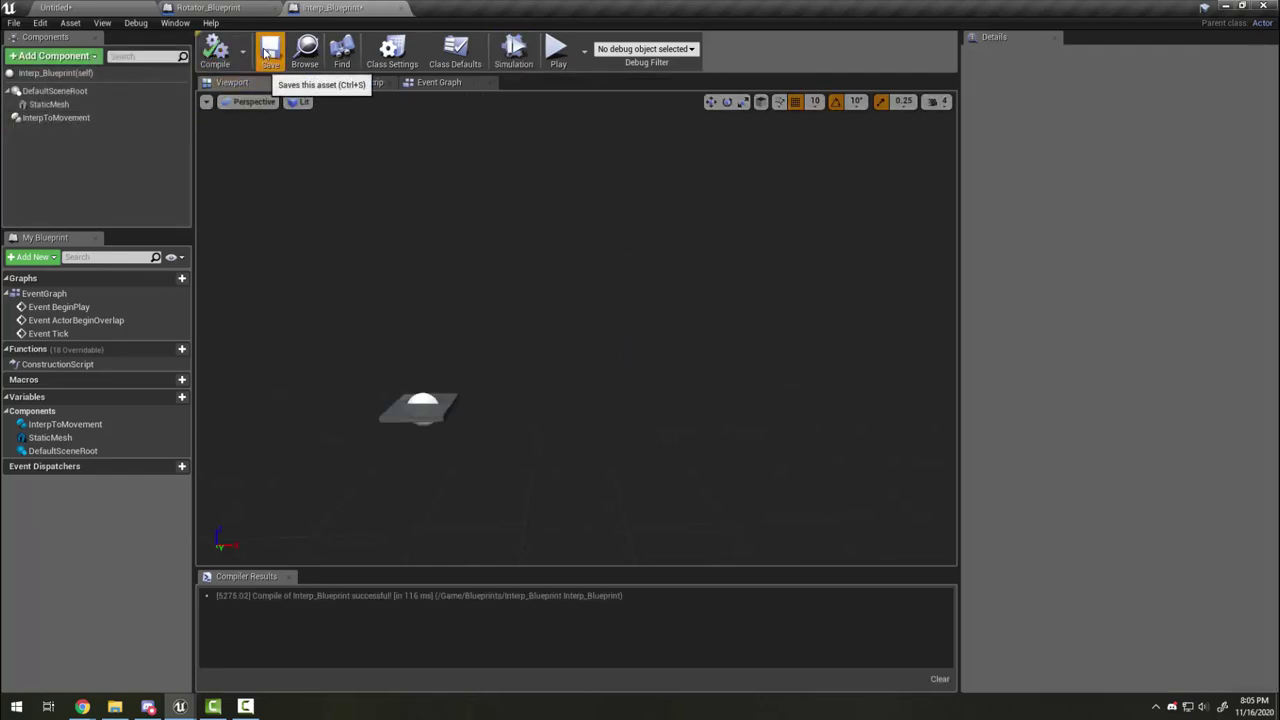
pyautogui.click(268, 52)
pyautogui.click(60, 8)
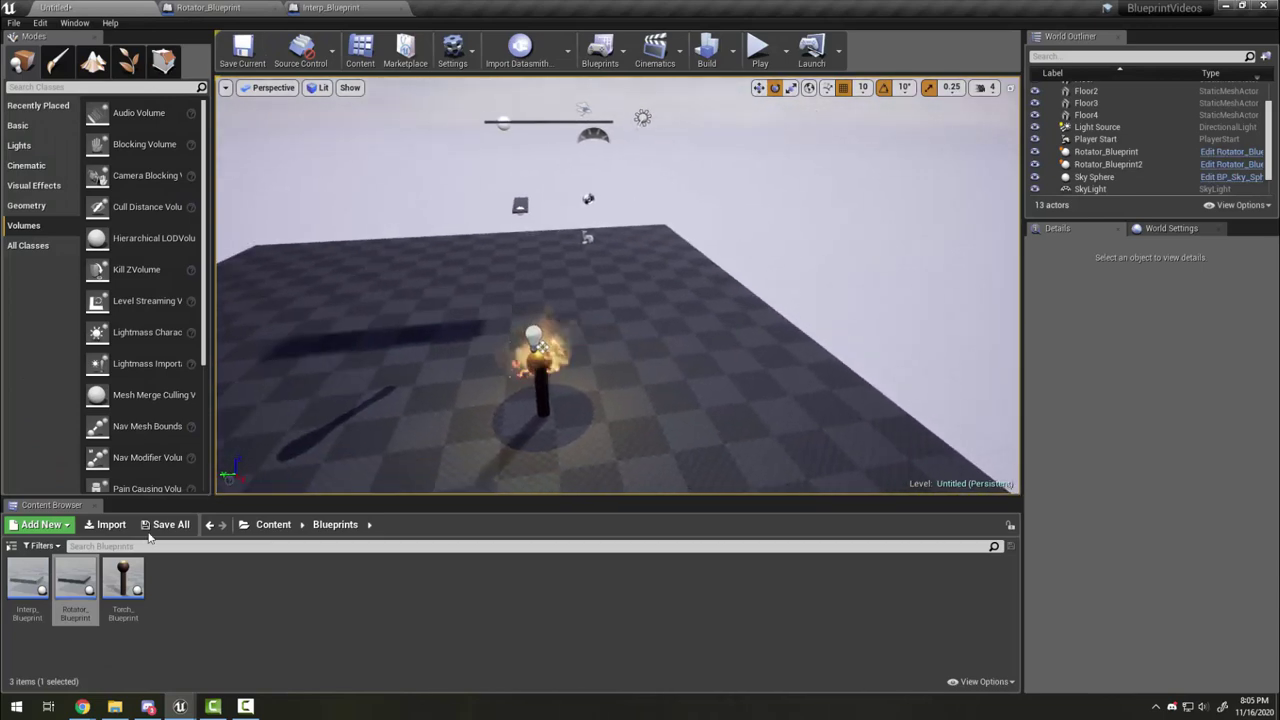
# Place an instance of Interp_Blueprint in the level and move it just beyond the edge of the checkered floor
pyautogui.moveTo(27, 578); pyautogui.dragTo(800, 295)
pyautogui.press('f')
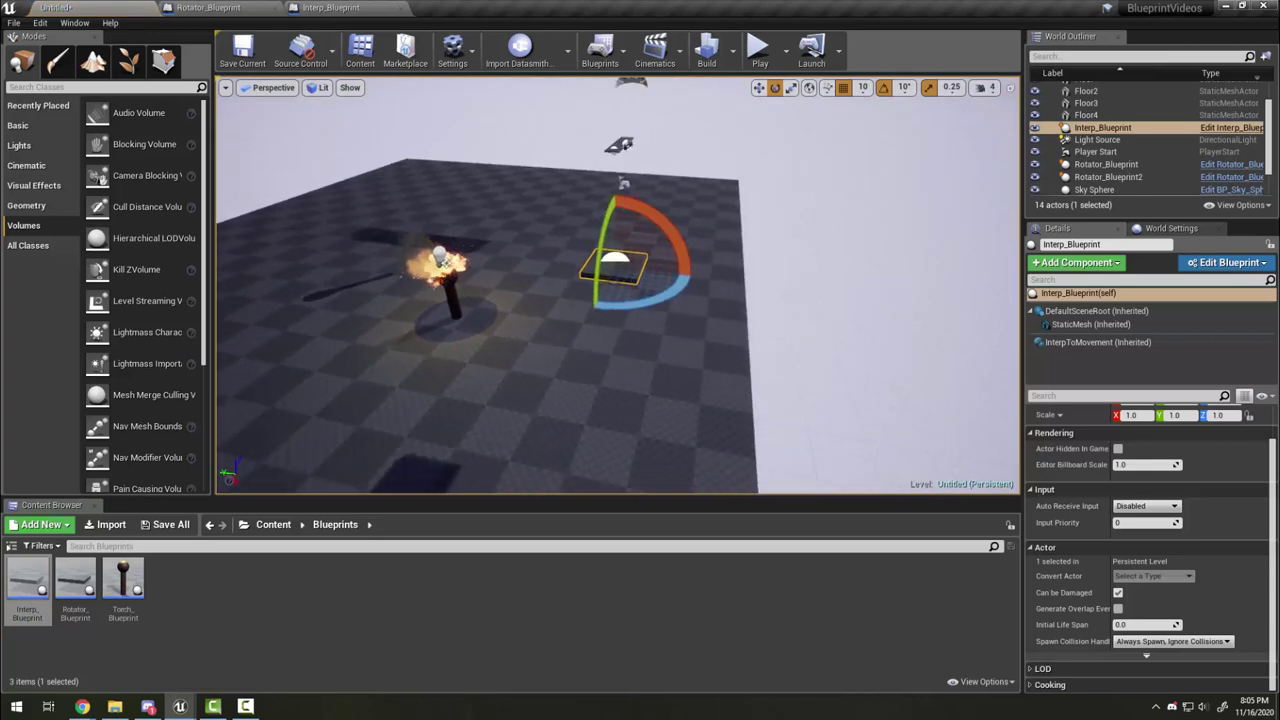
pyautogui.press('w')
pyautogui.moveTo(608, 226); pyautogui.dragTo(749, 365)
pyautogui.moveTo(749, 365); pyautogui.dragTo(890, 390, button='right')
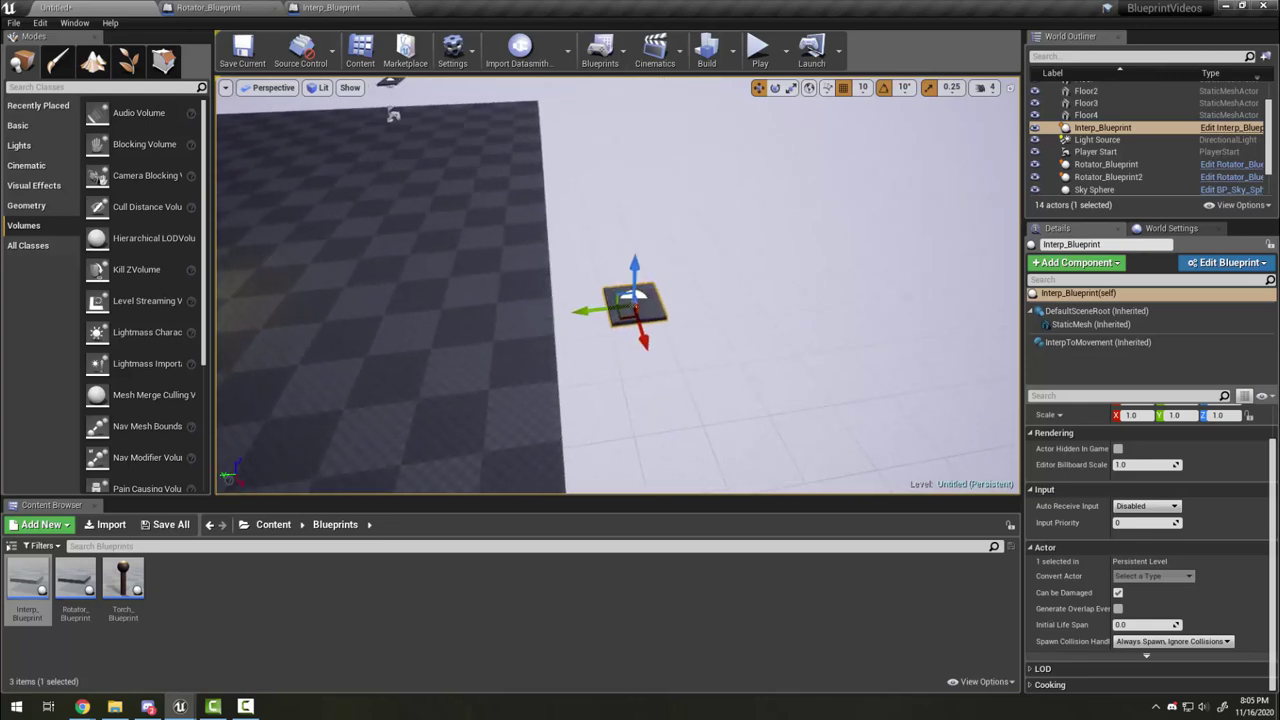
# Run the level in Simulate mode to watch the placed platform move, and stop the simulation
pyautogui.click(786, 50)
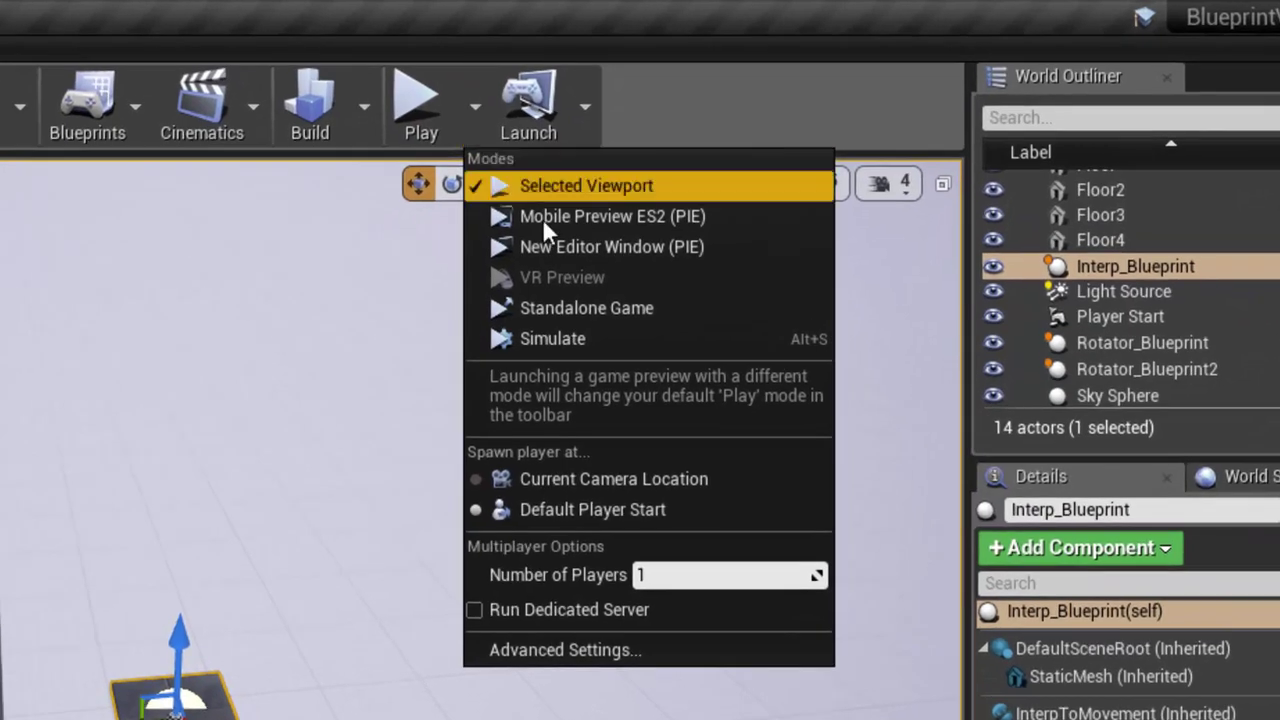
pyautogui.click(552, 345)
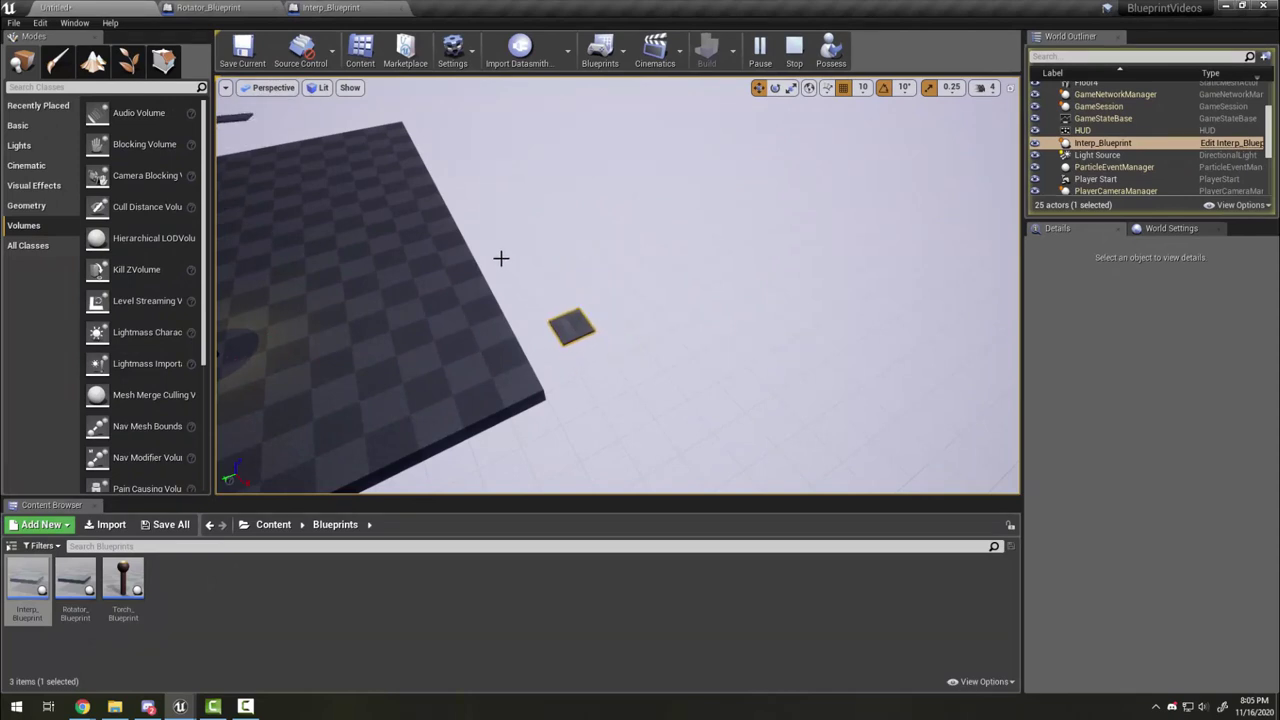
pyautogui.click(794, 45)
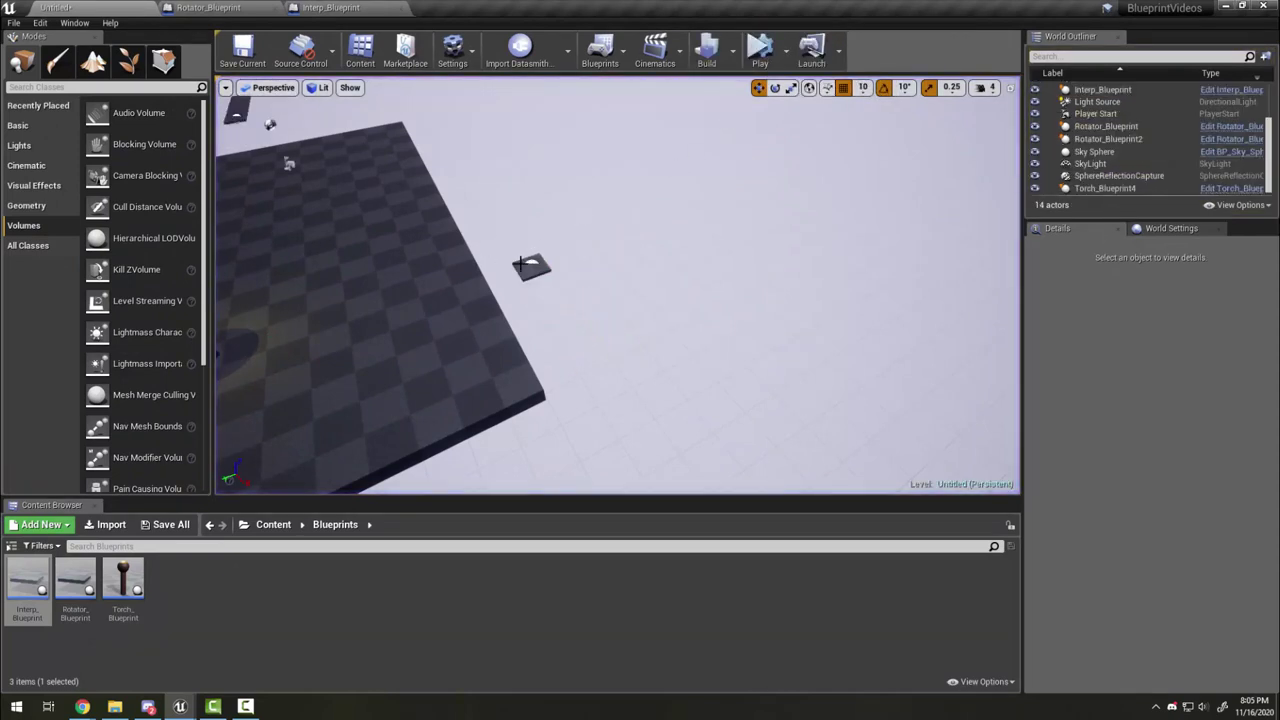
# Move the placed platform closer to the floor's edge along its Y axis and simulate the level again
pyautogui.click(527, 272)
pyautogui.press('e')
pyautogui.moveTo(485, 298); pyautogui.dragTo(563, 313)
pyautogui.press('w')
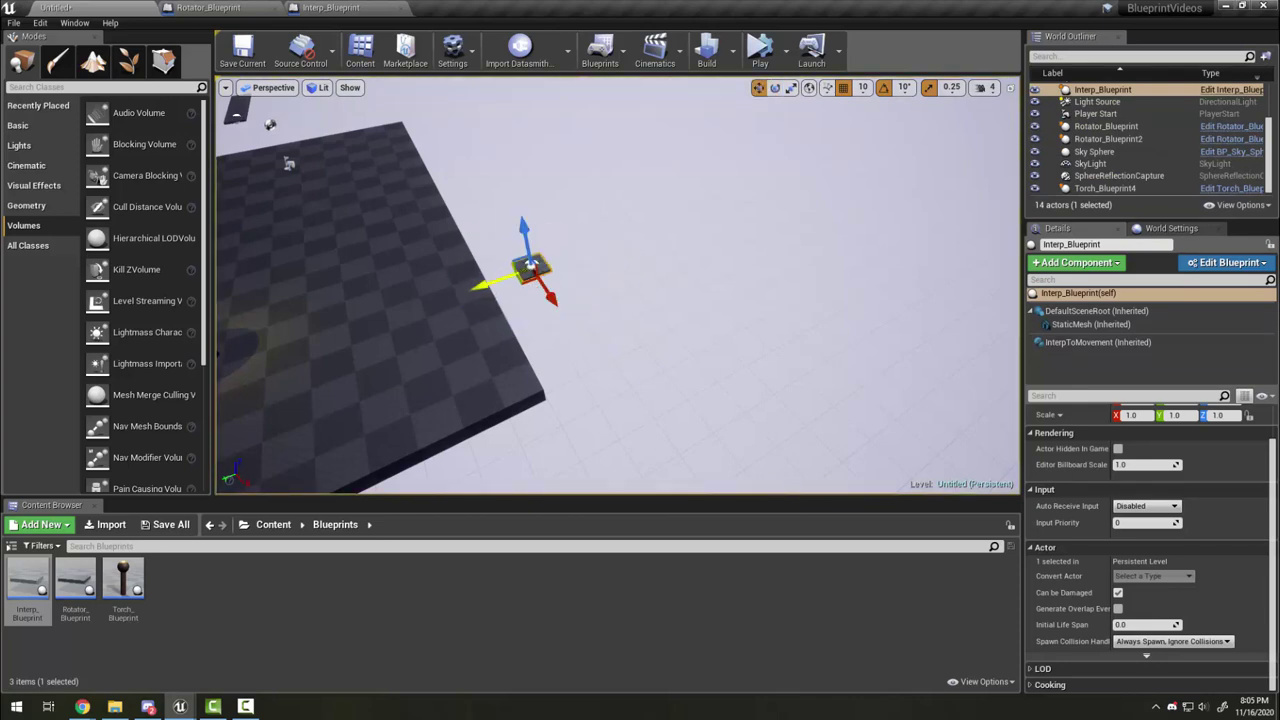
pyautogui.click(759, 48)
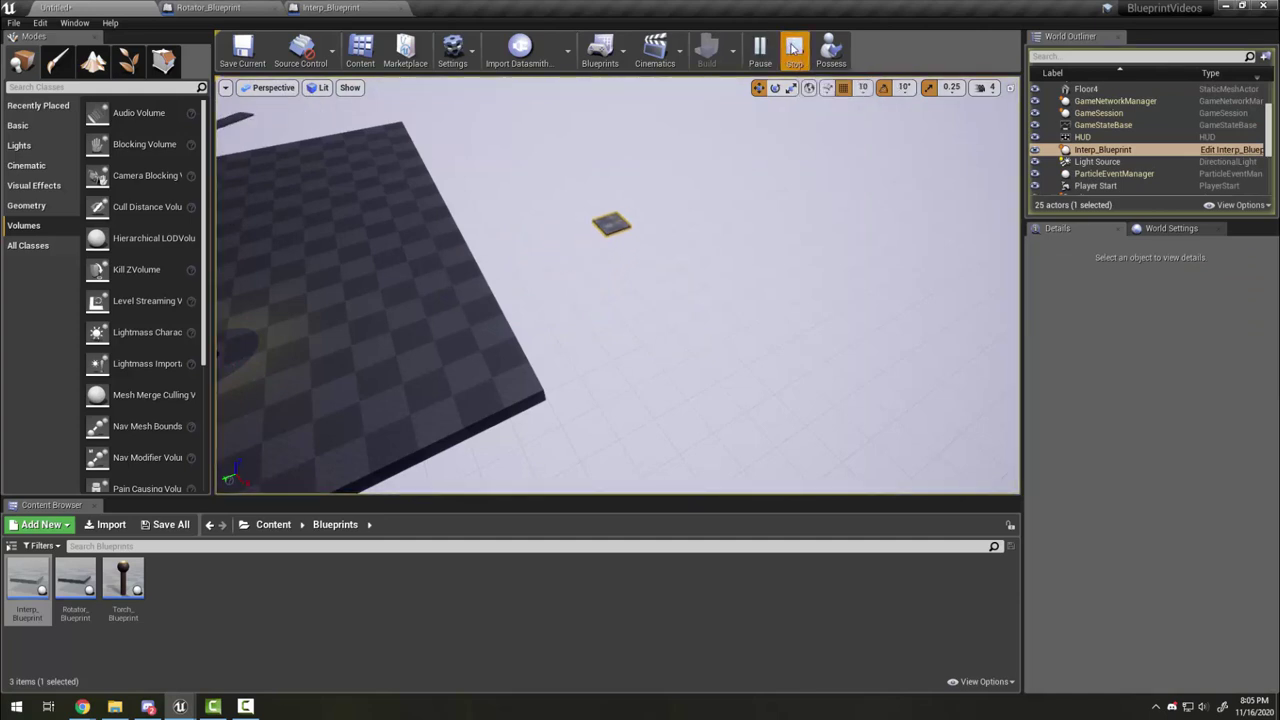
pyautogui.click(794, 48)
# Play the level in the selected viewport and run the character across the floor onto the moving platform, then end the session
pyautogui.click(787, 52)
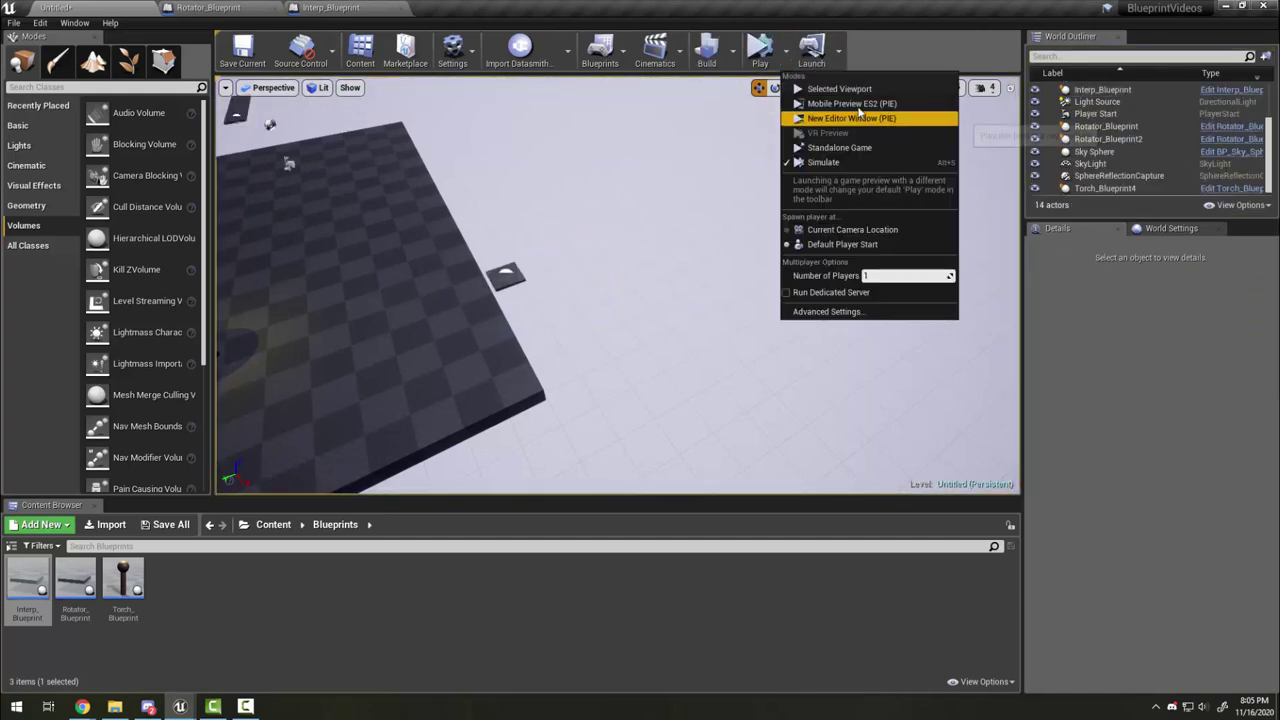
pyautogui.click(830, 91)
pyautogui.click(614, 242)
pyautogui.press('w')
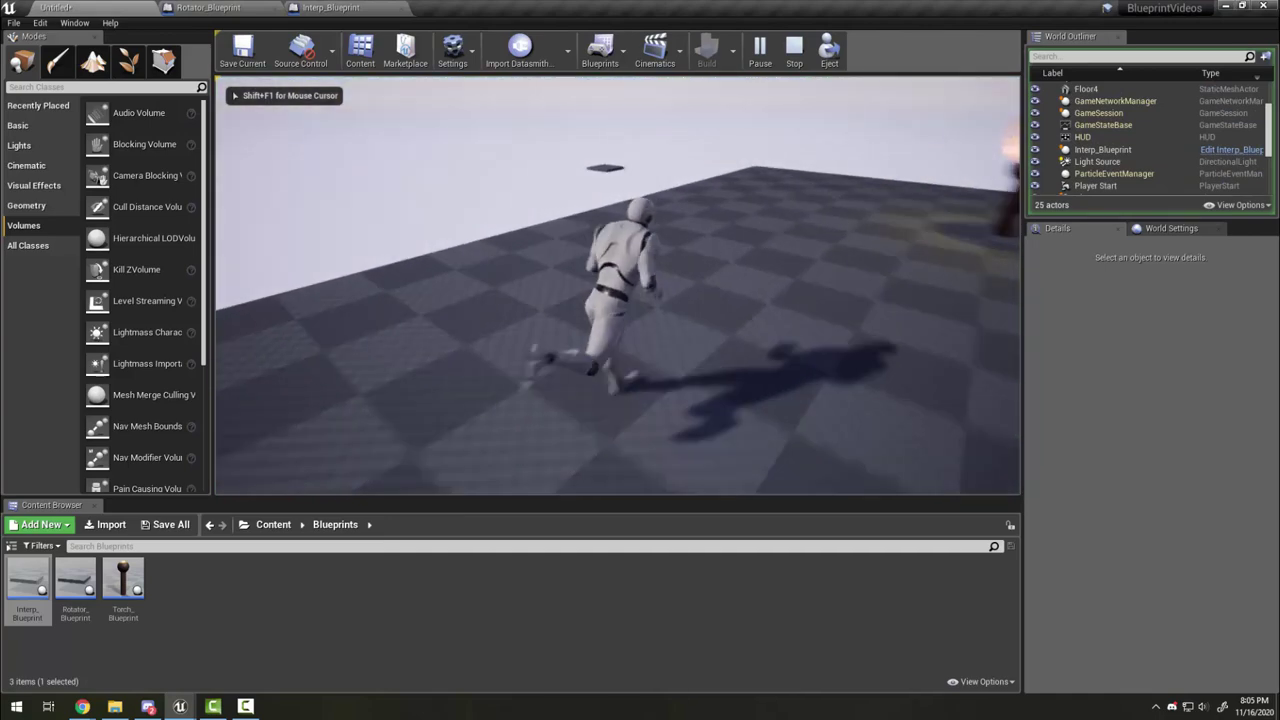
pyautogui.press('w')
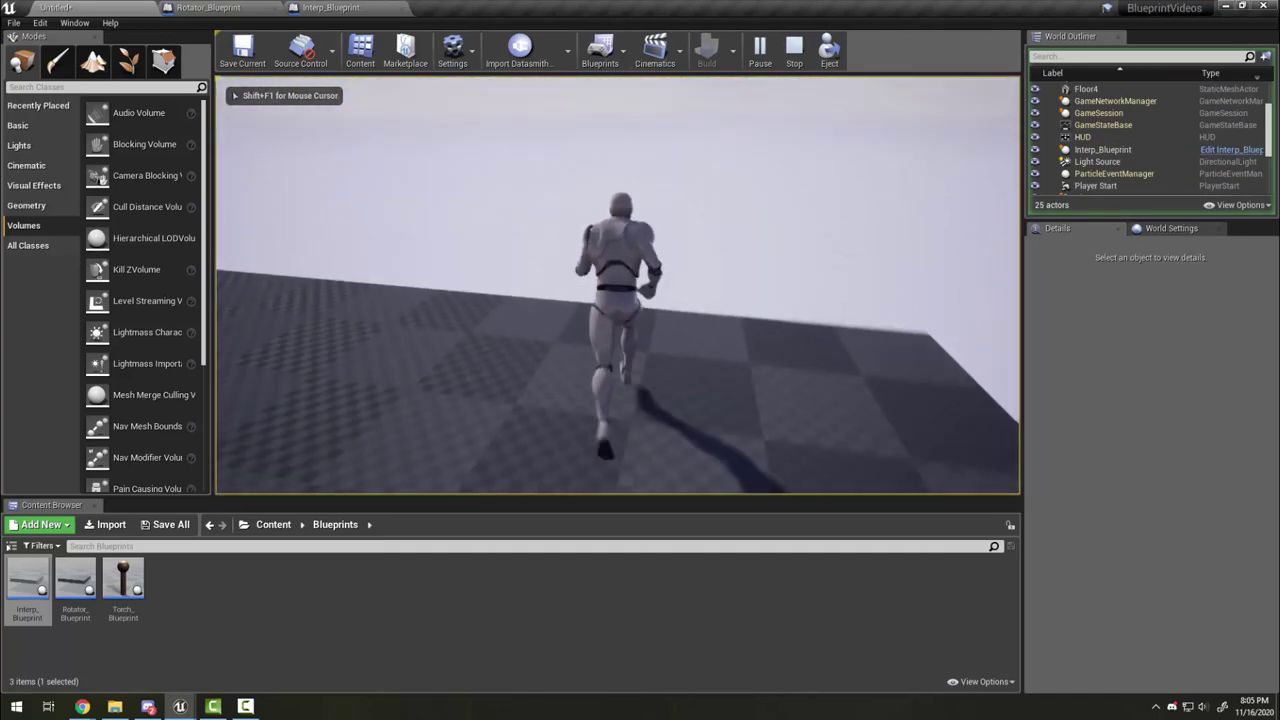
pyautogui.press('a')
pyautogui.press('w')
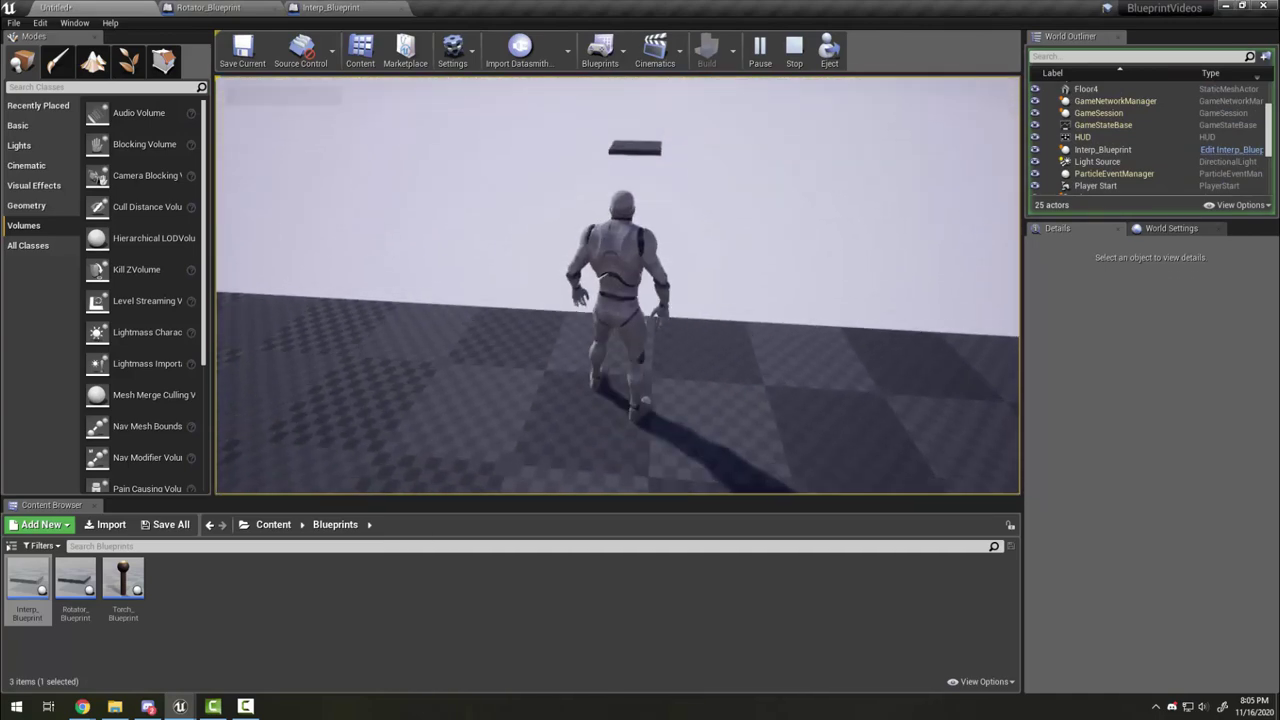
pyautogui.press('w')
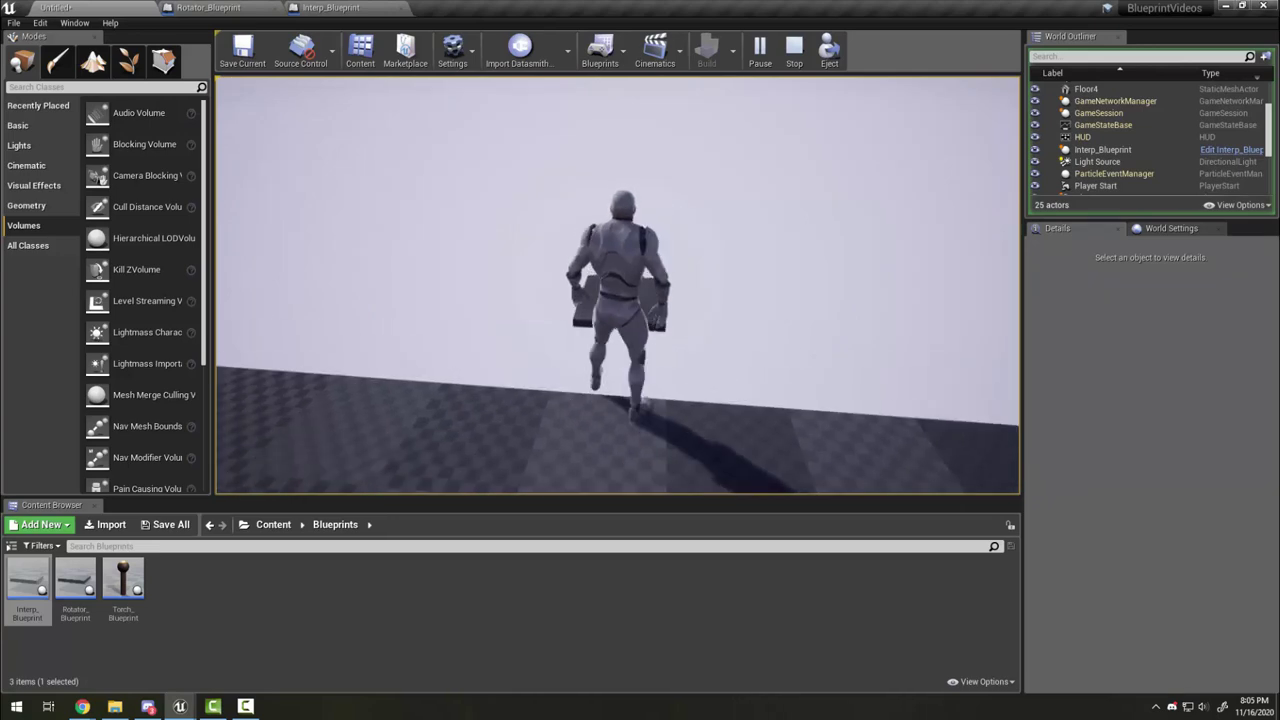
pyautogui.press('w')
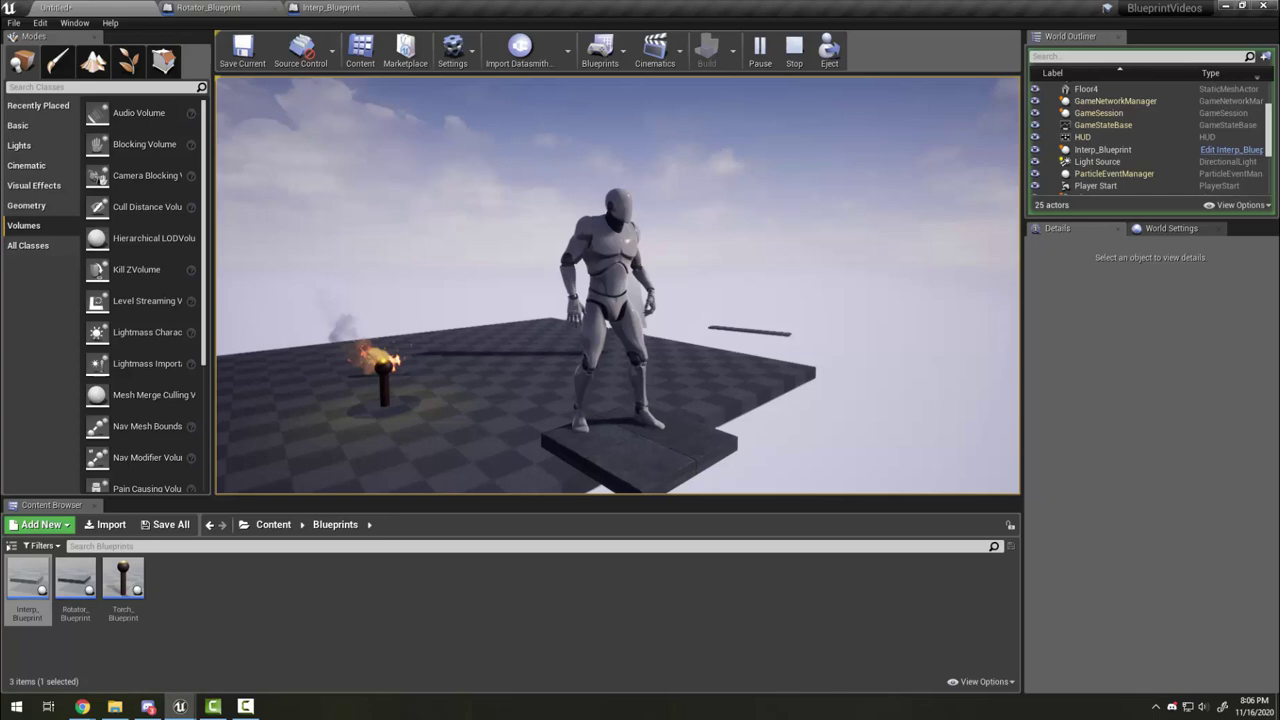
pyautogui.press('Escape')
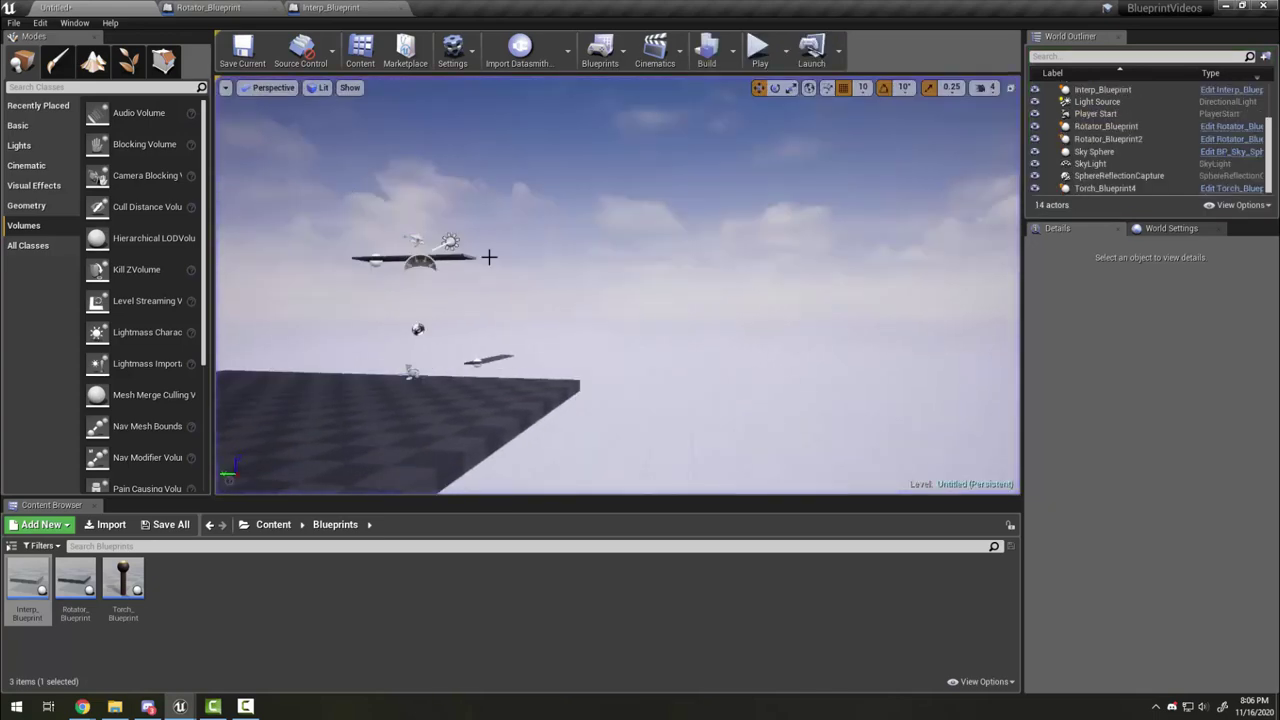
# Duplicate the moving platform and position the copy farther along the floor's edge
pyautogui.moveTo(551, 220)
pyautogui.mouseDown(button='right')
pyautogui.moveTo(600, 240)
pyautogui.moveTo(551, 220)
pyautogui.mouseUp(button='right')
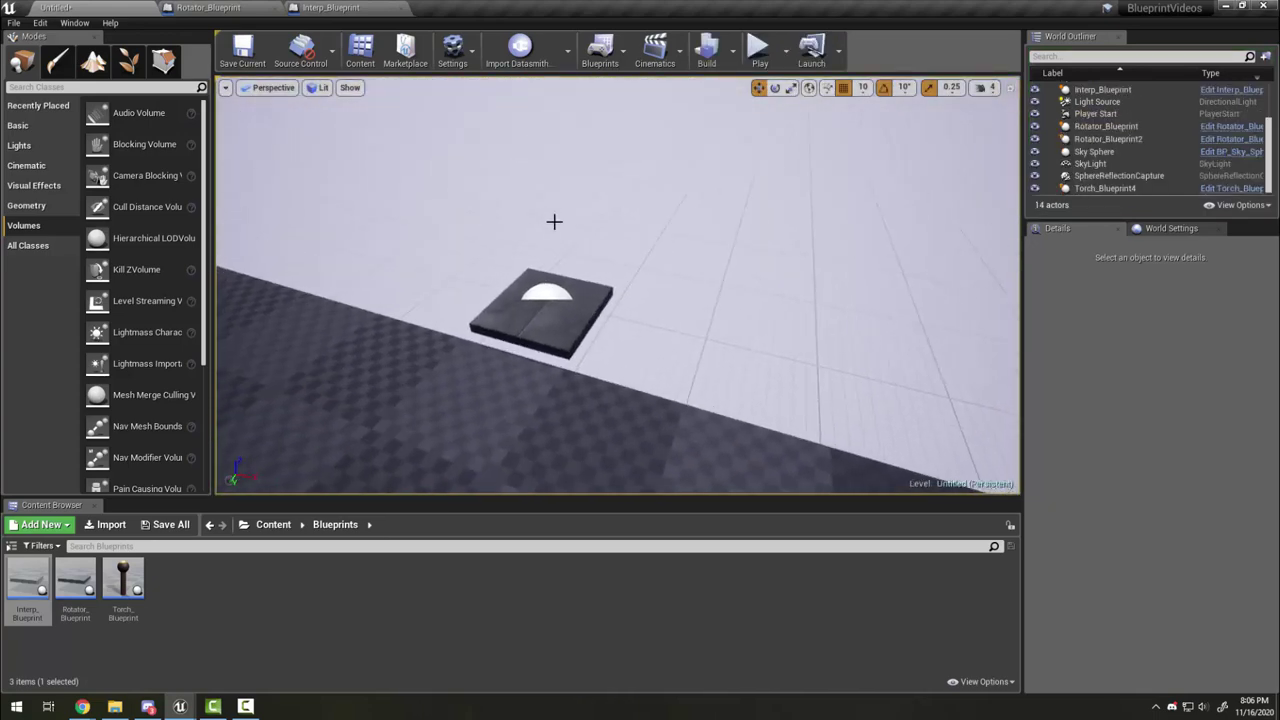
pyautogui.click(580, 326)
pyautogui.keyDown('alt'); pyautogui.moveTo(591, 325); pyautogui.dragTo(305, 250); pyautogui.keyUp('alt')
pyautogui.moveTo(368, 276); pyautogui.dragTo(270, 220, button='right')
pyautogui.moveTo(520, 330); pyautogui.dragTo(777, 363, button='right')
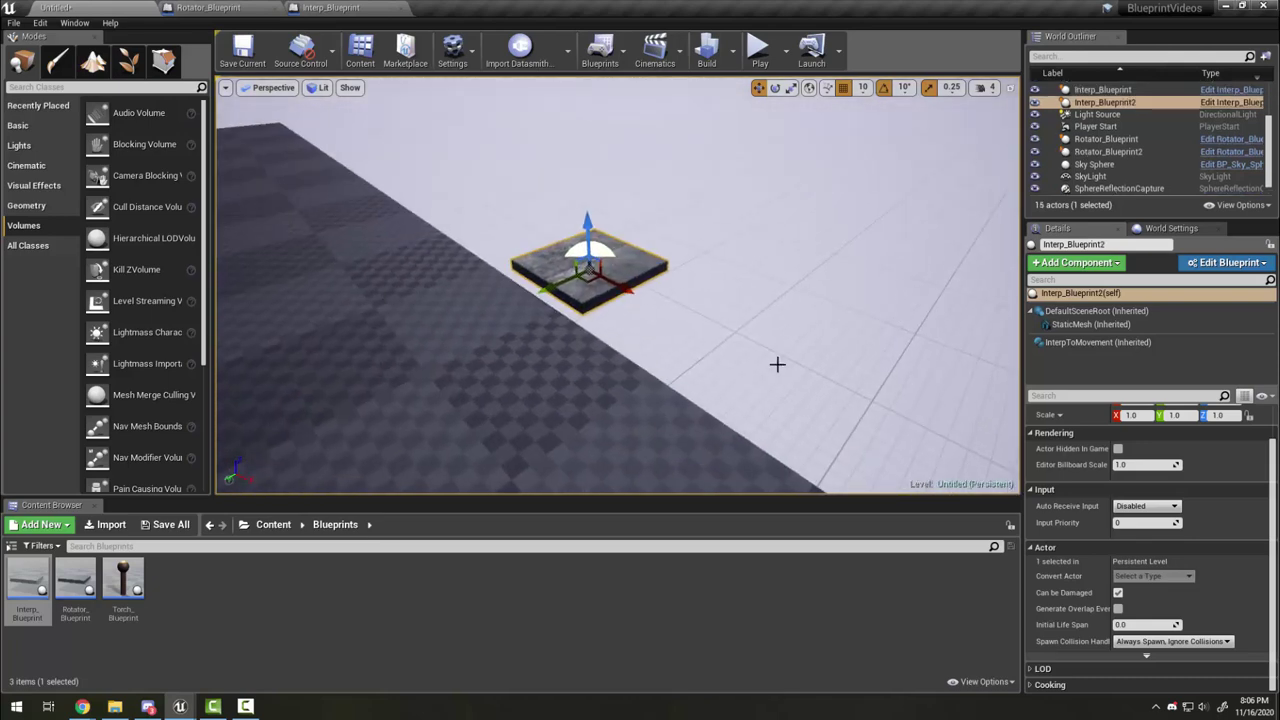
# Remove all control points from the InterpToMovement component of the duplicated platform, Interp_Blueprint2
pyautogui.click(1097, 342)
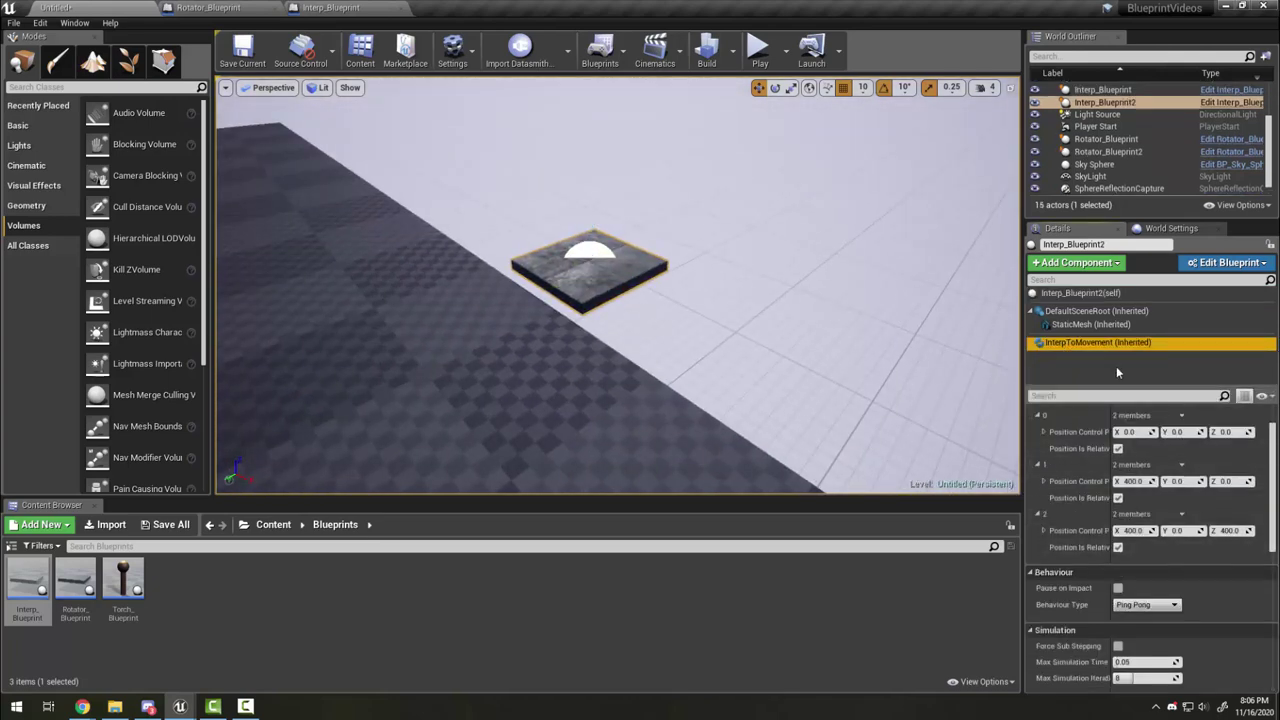
pyautogui.scroll(2, 1100, 490)
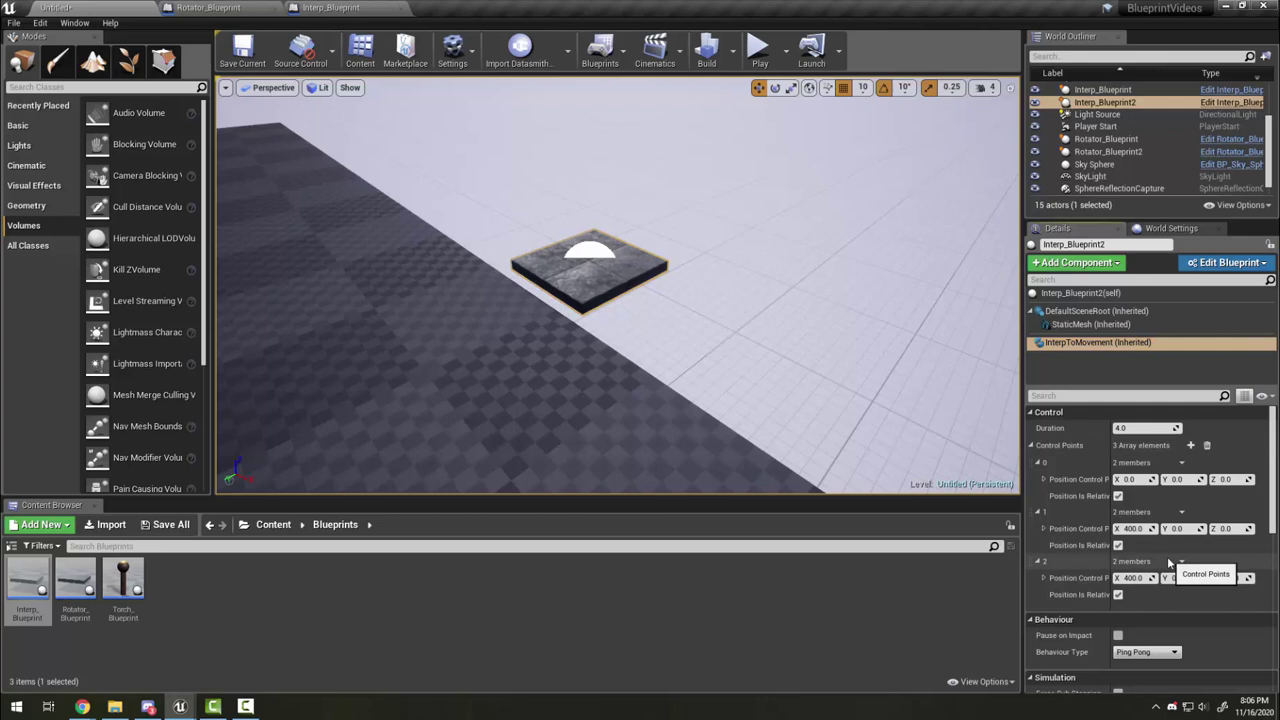
pyautogui.click(1206, 445)
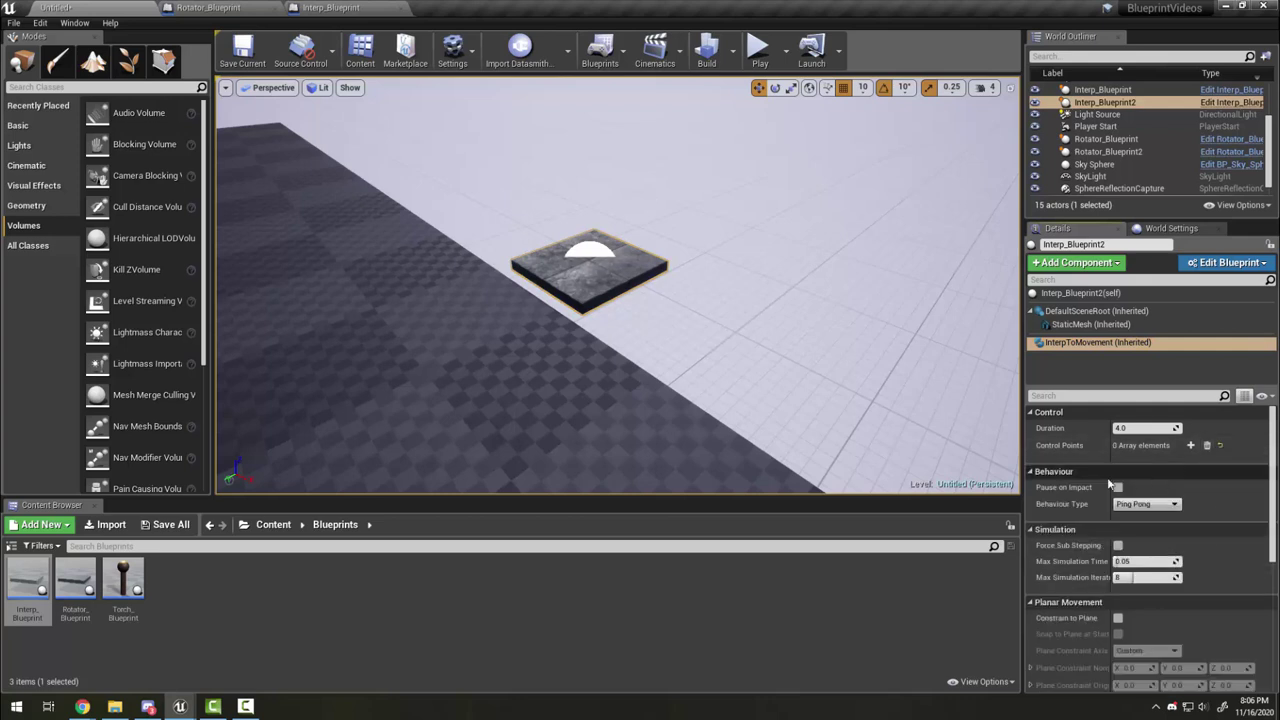
# Give Interp_Blueprint2's InterpToMovement two control points, the second at Z 400, and set the duration to 2
pyautogui.click(1190, 445)
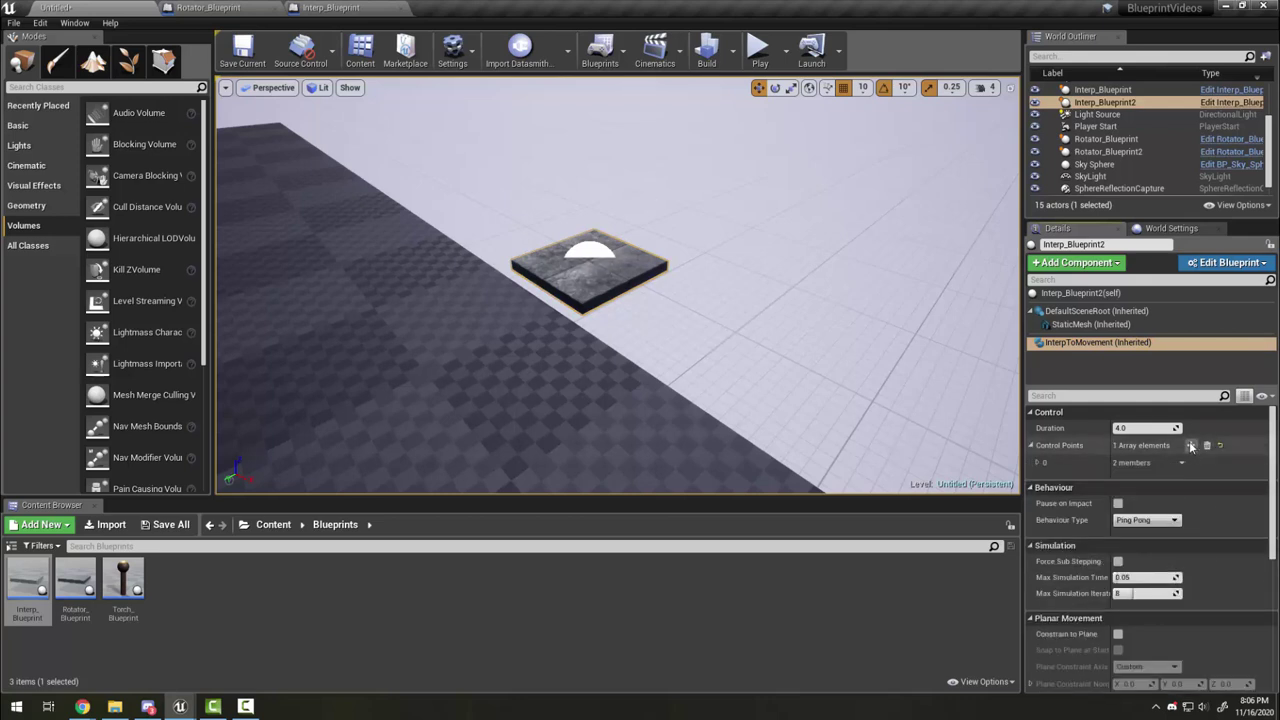
pyautogui.click(1190, 445)
pyautogui.click(1038, 479)
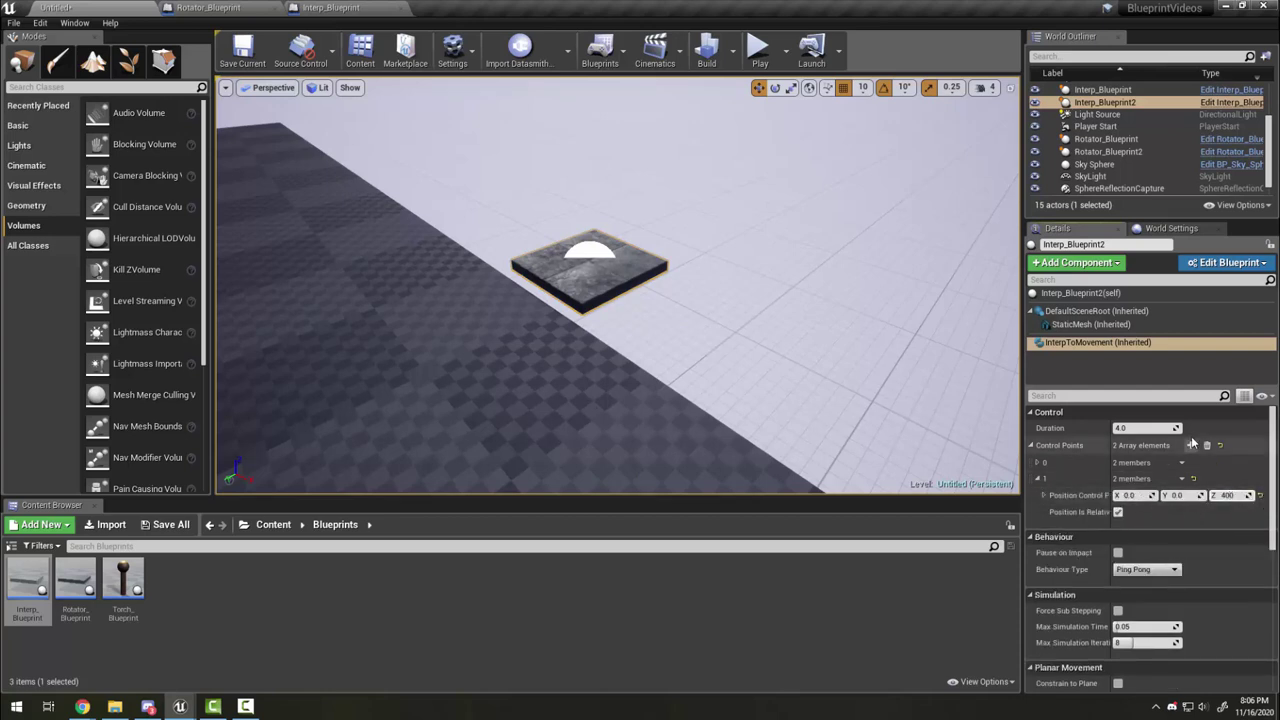
pyautogui.press('Return')
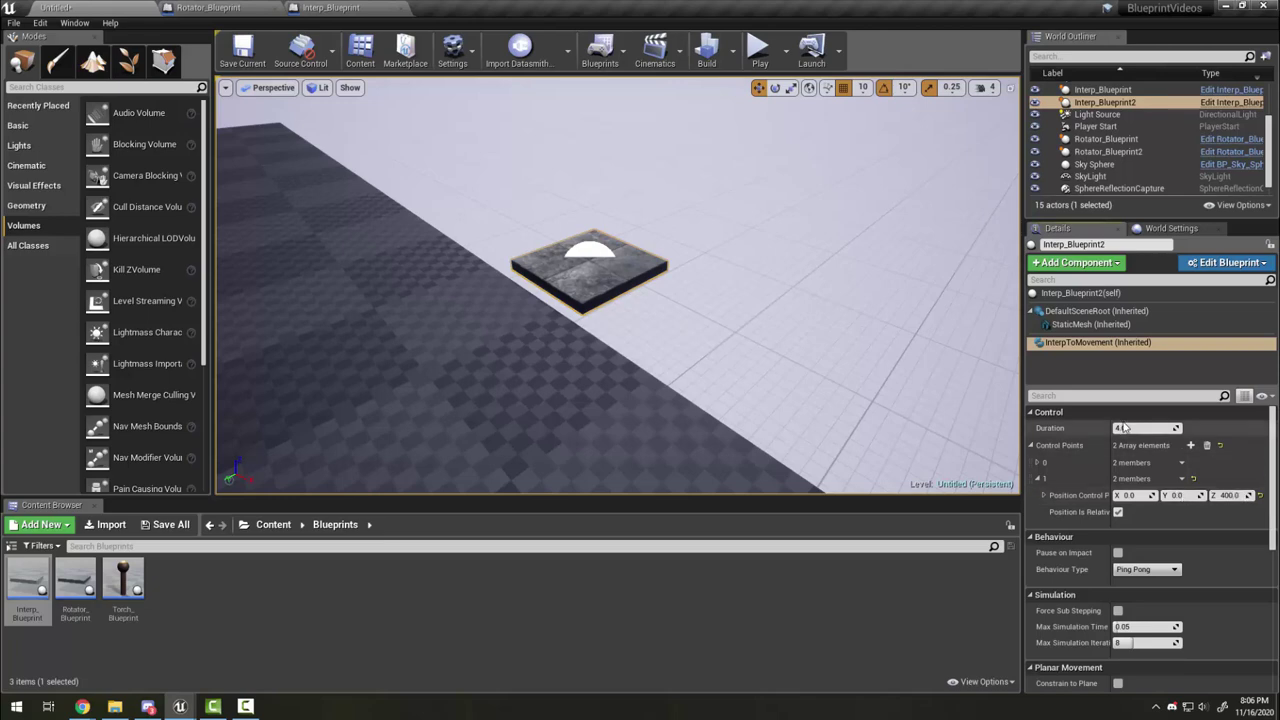
pyautogui.click(1122, 428)
pyautogui.write('2')
# Simulate the level to watch both platforms at the floor's edge move, and end the simulation
pyautogui.moveTo(891, 394); pyautogui.dragTo(1005, 394, button='right')
pyautogui.click(785, 50)
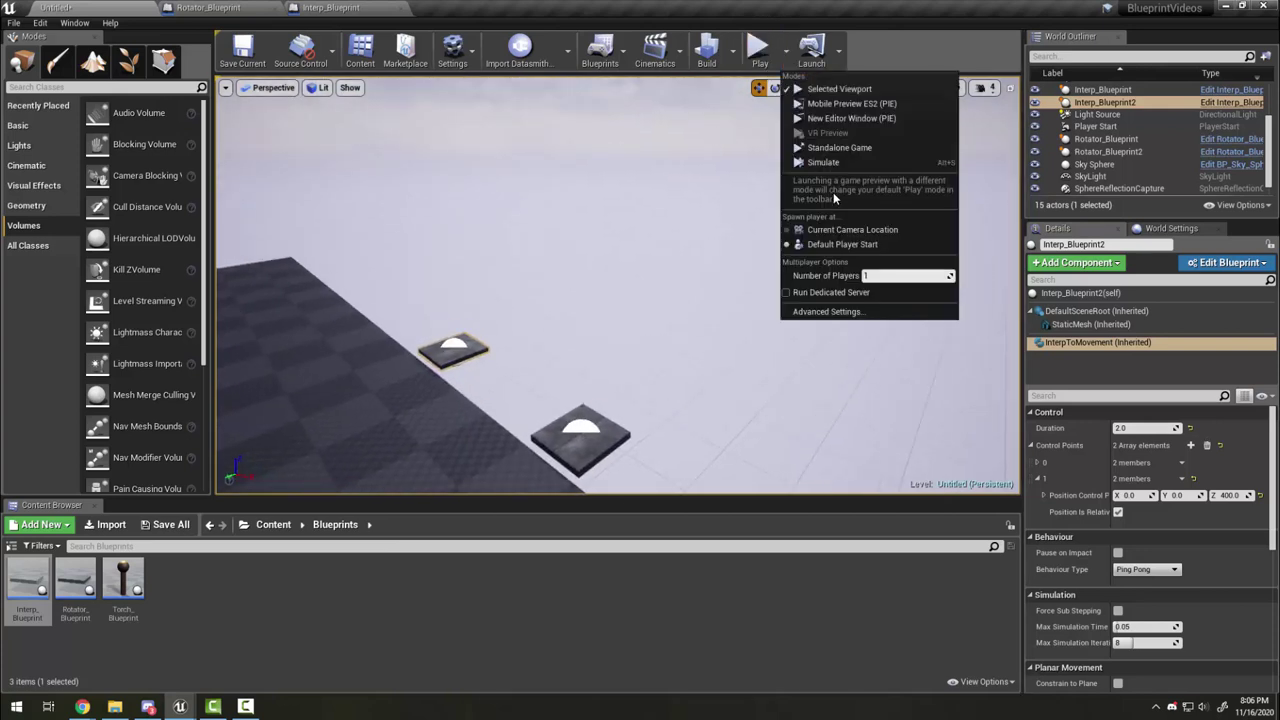
pyautogui.click(830, 162)
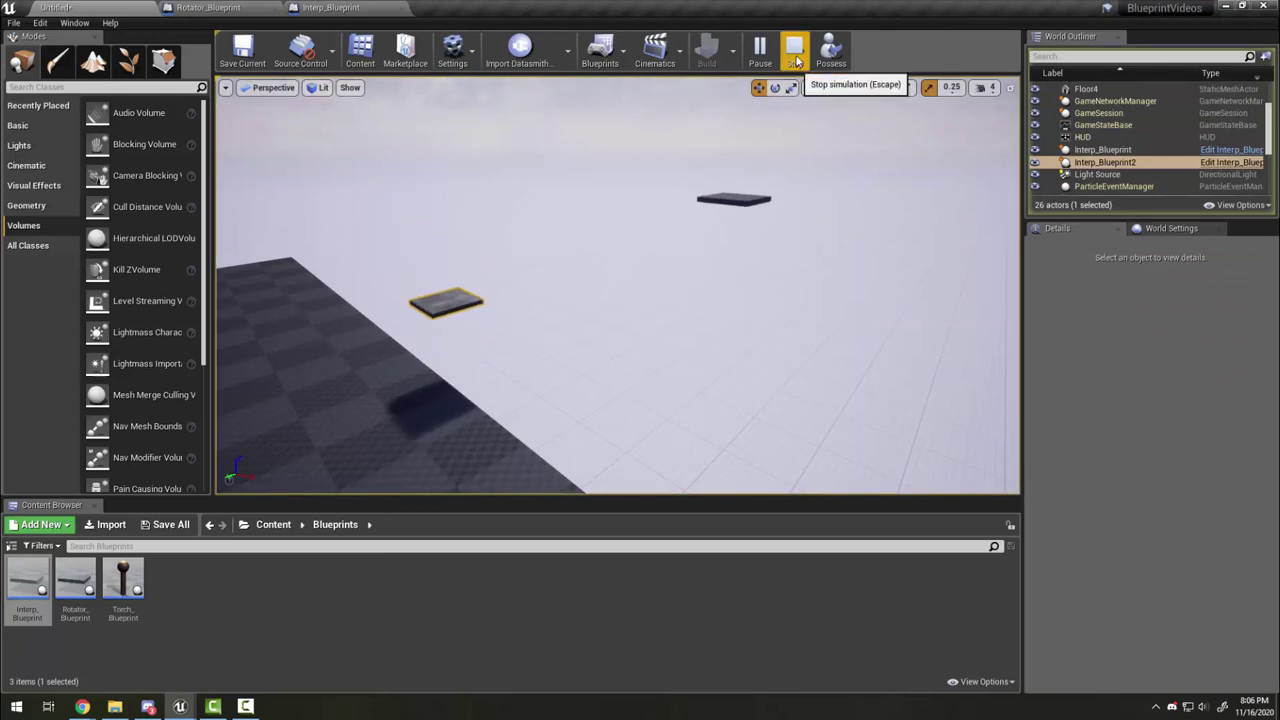
pyautogui.click(794, 50)
# Duplicate Interp_Blueprint2 and place the copy over the floor at about Y -140, raised to about Z 190
pyautogui.click(705, 360)
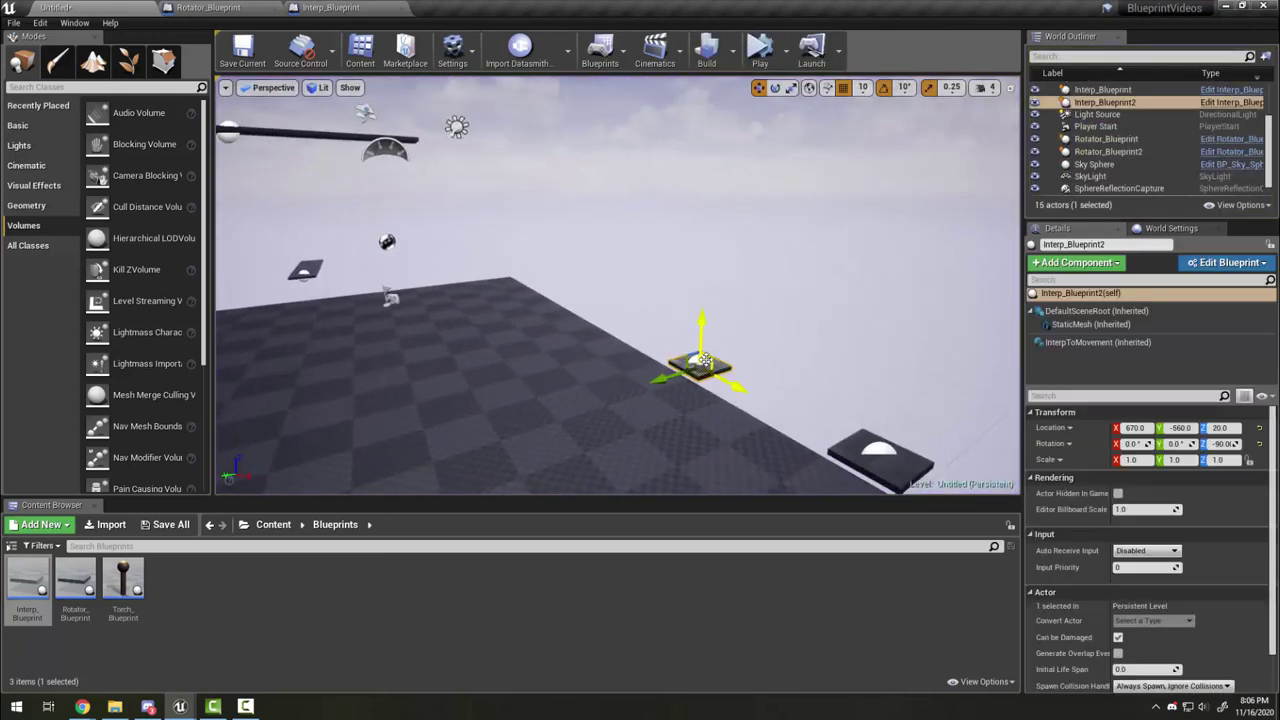
pyautogui.keyDown('alt'); pyautogui.moveTo(665, 378); pyautogui.dragTo(464, 455); pyautogui.keyUp('alt')
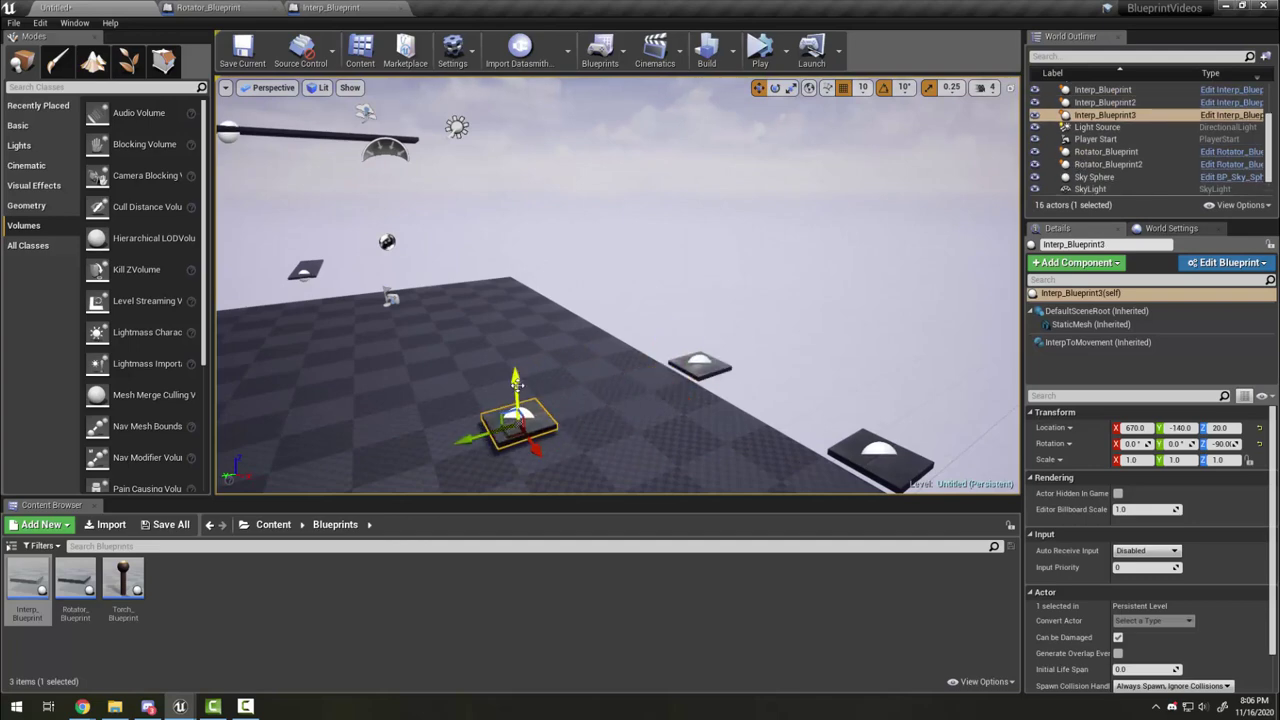
pyautogui.moveTo(517, 385); pyautogui.dragTo(511, 285)
pyautogui.moveTo(511, 285); pyautogui.dragTo(450, 345, button='right')
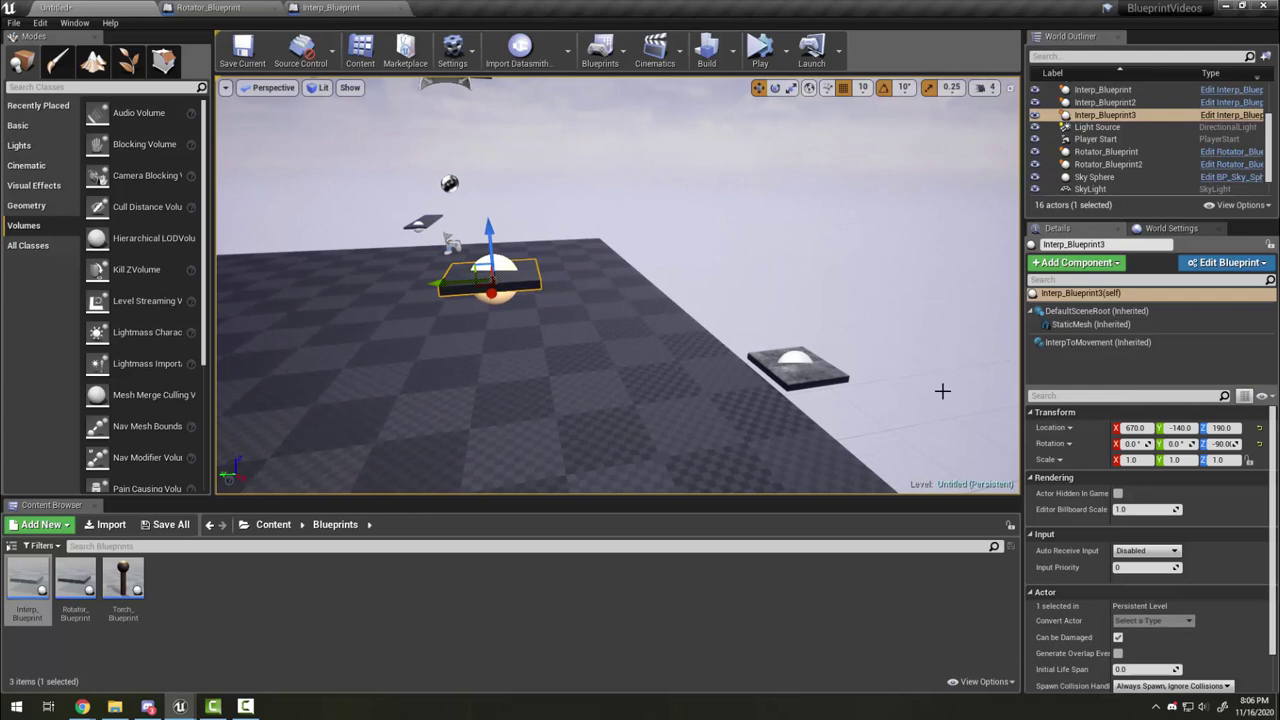
# Set the Z scale of the new copy's StaticMesh to 2 and lower the mesh along Z to about -170
pyautogui.click(1090, 324)
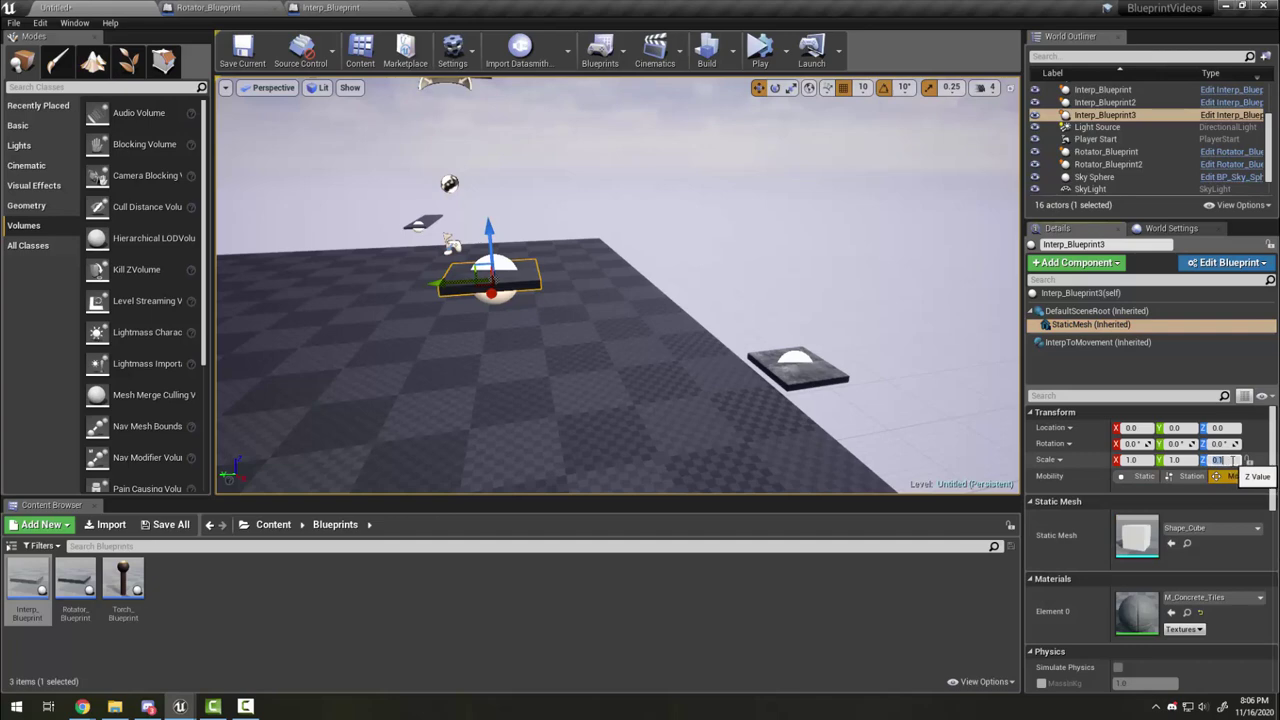
pyautogui.write('2')
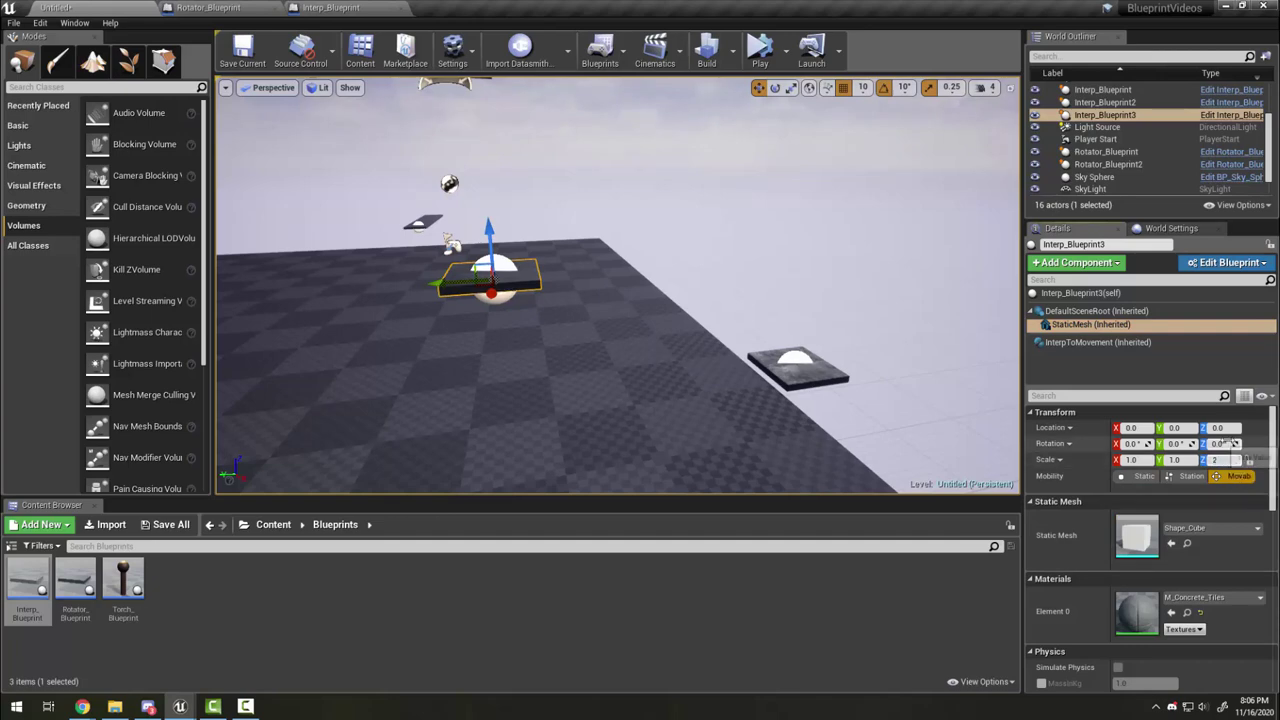
pyautogui.press('Return')
pyautogui.scroll(-3, 680, 371)
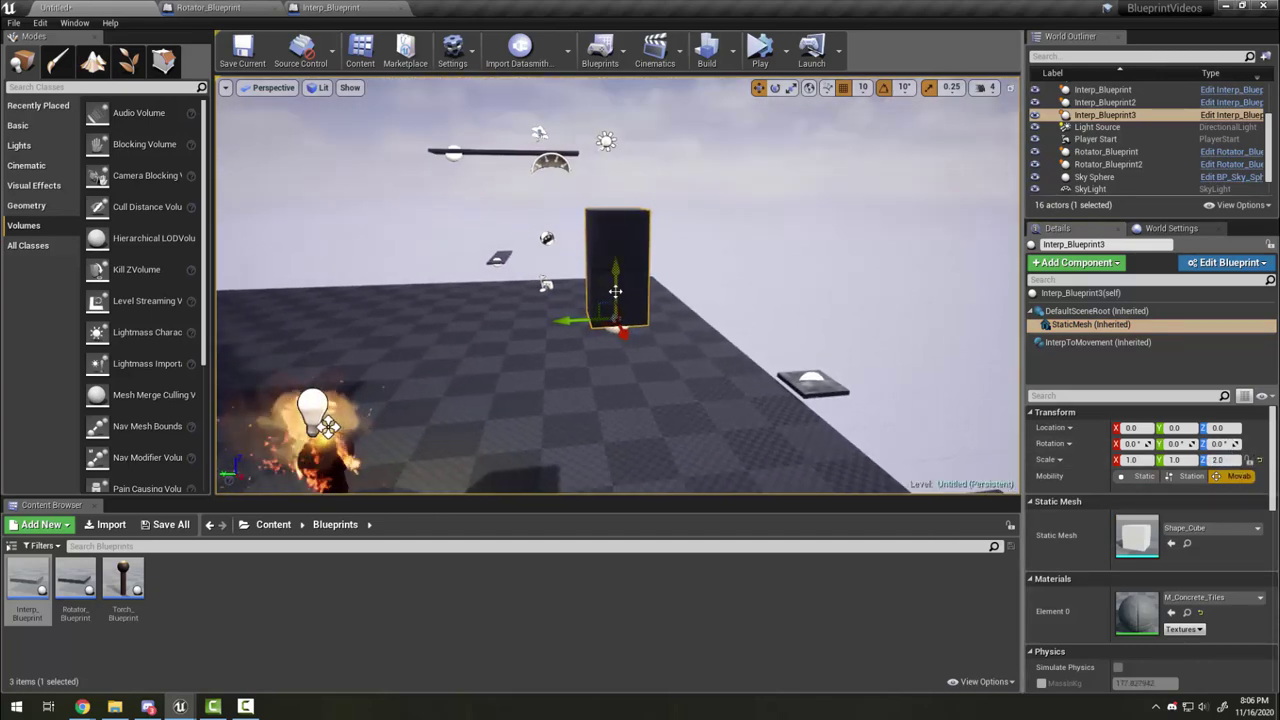
pyautogui.moveTo(615, 291); pyautogui.dragTo(616, 373)
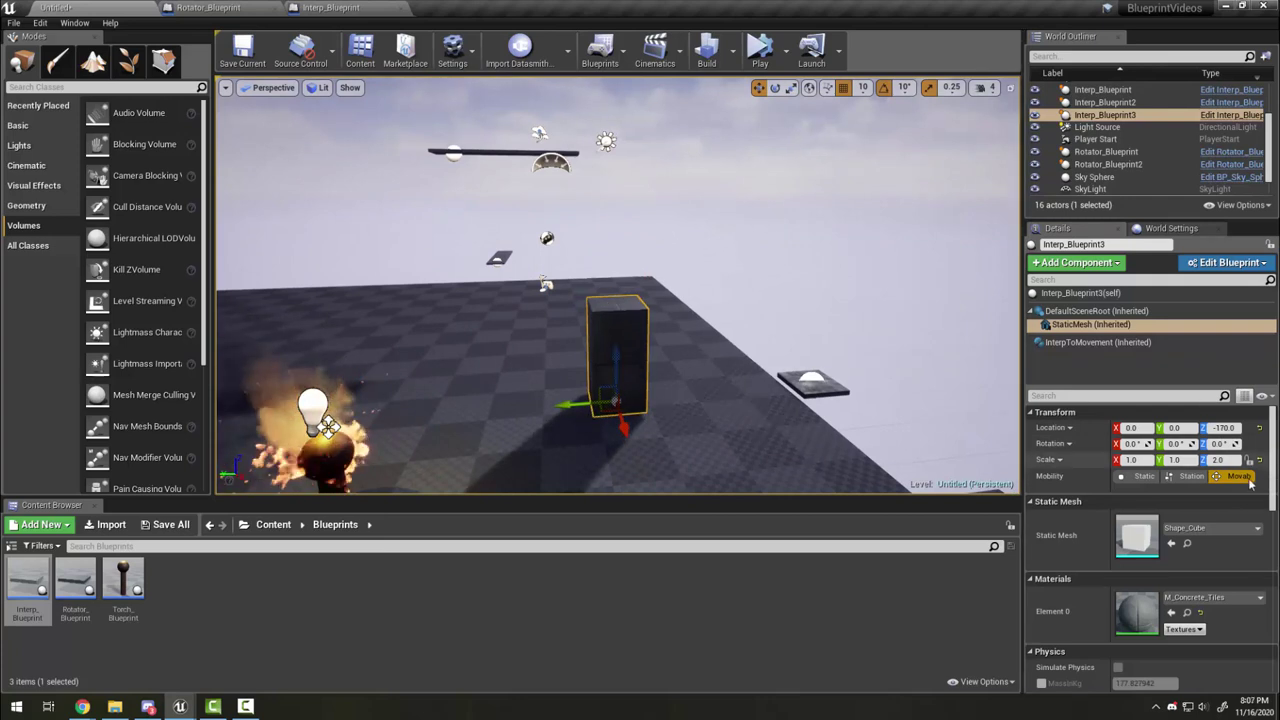
# Change the second control point of Interp_Blueprint3's InterpToMovement to X 400 and Z 0
pyautogui.click(1100, 342)
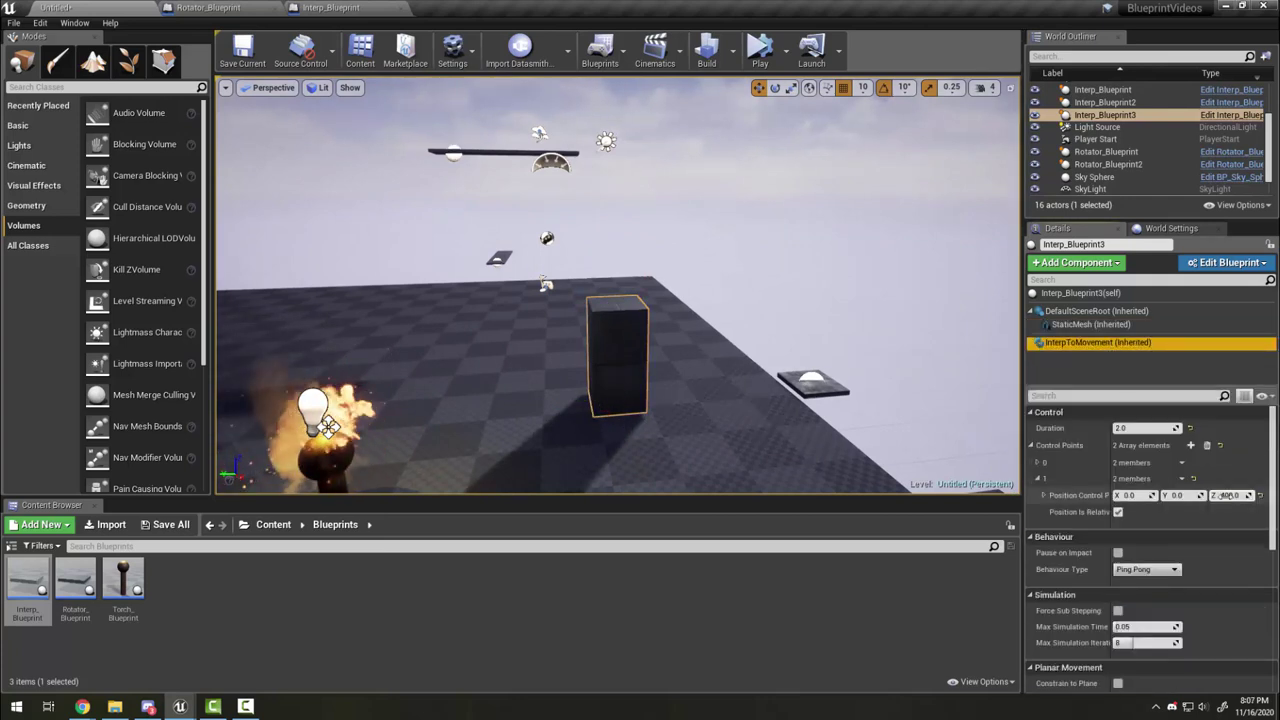
pyautogui.write('0')
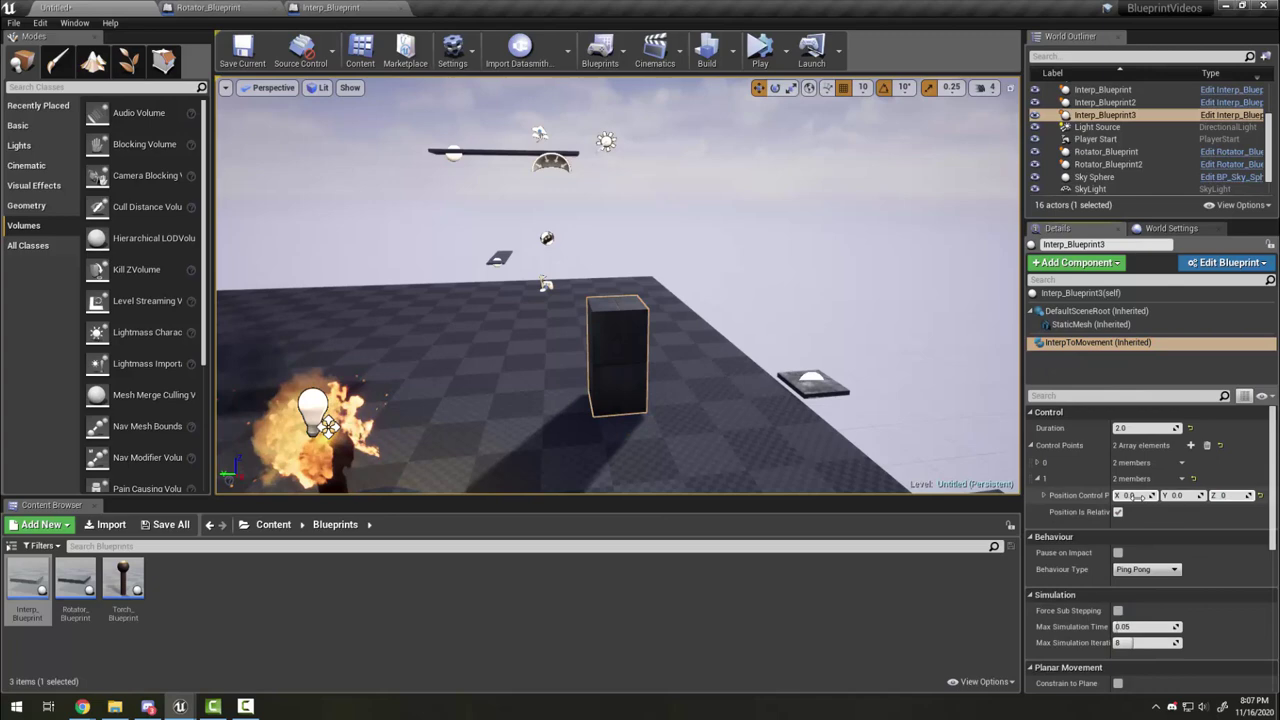
pyautogui.press('Return')
pyautogui.write('400')
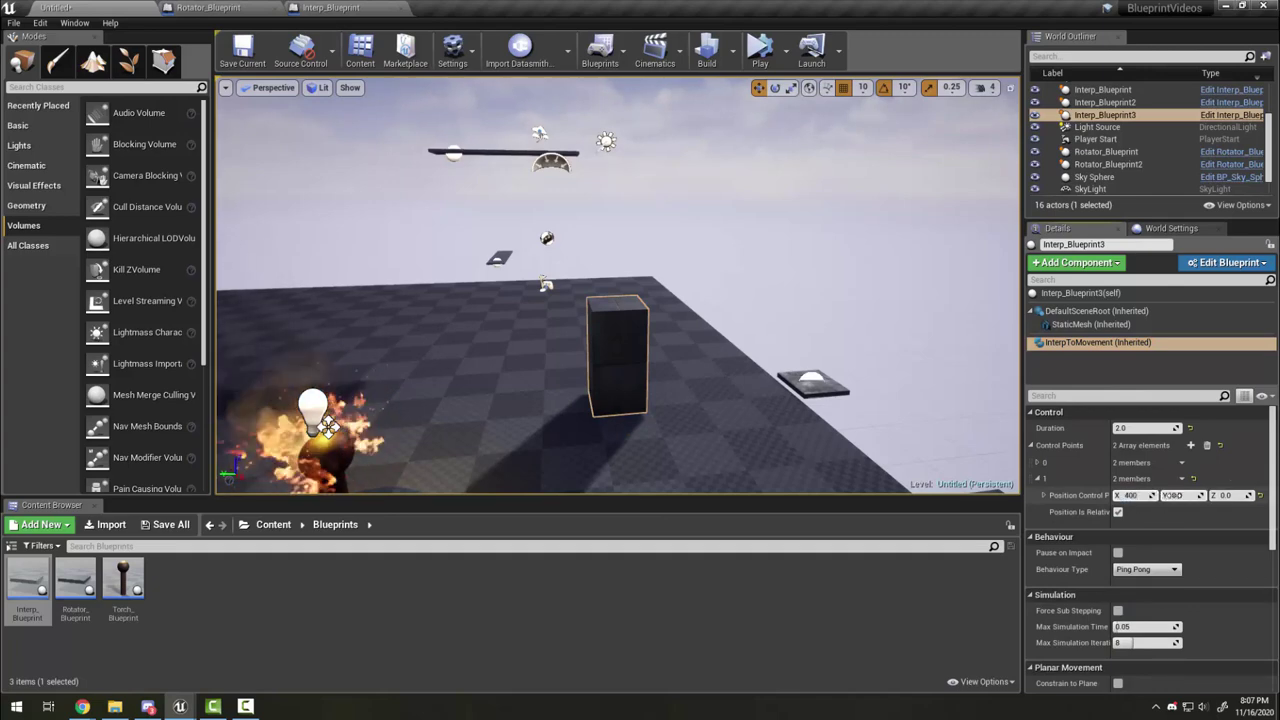
pyautogui.click(1172, 495)
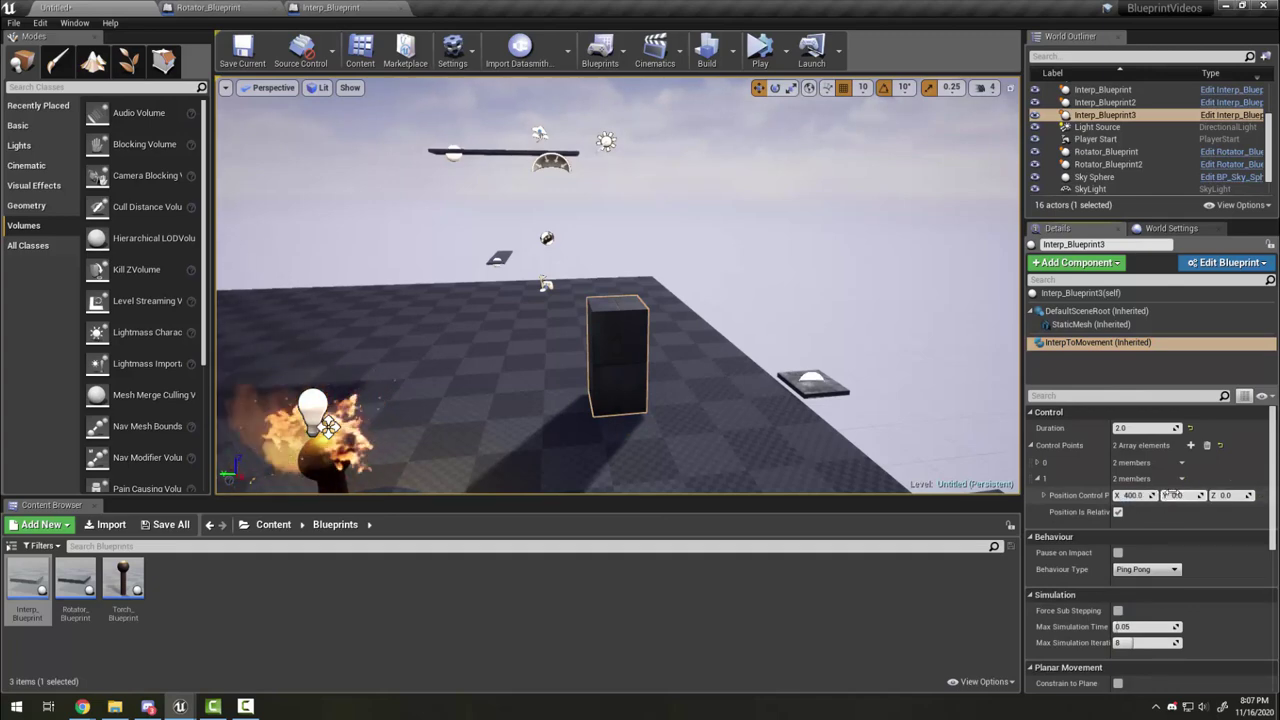
# Simulate the level to check the tall block's movement across the floor, and stop the simulation
pyautogui.click(760, 50)
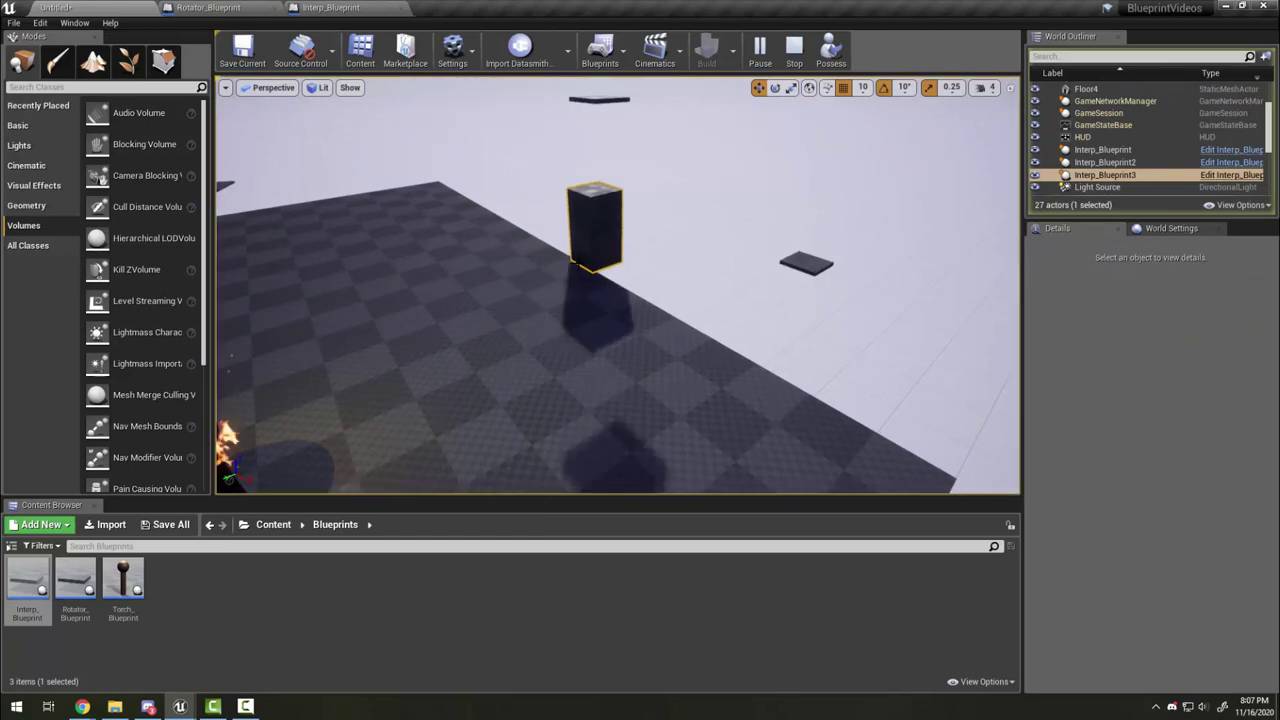
pyautogui.click(793, 50)
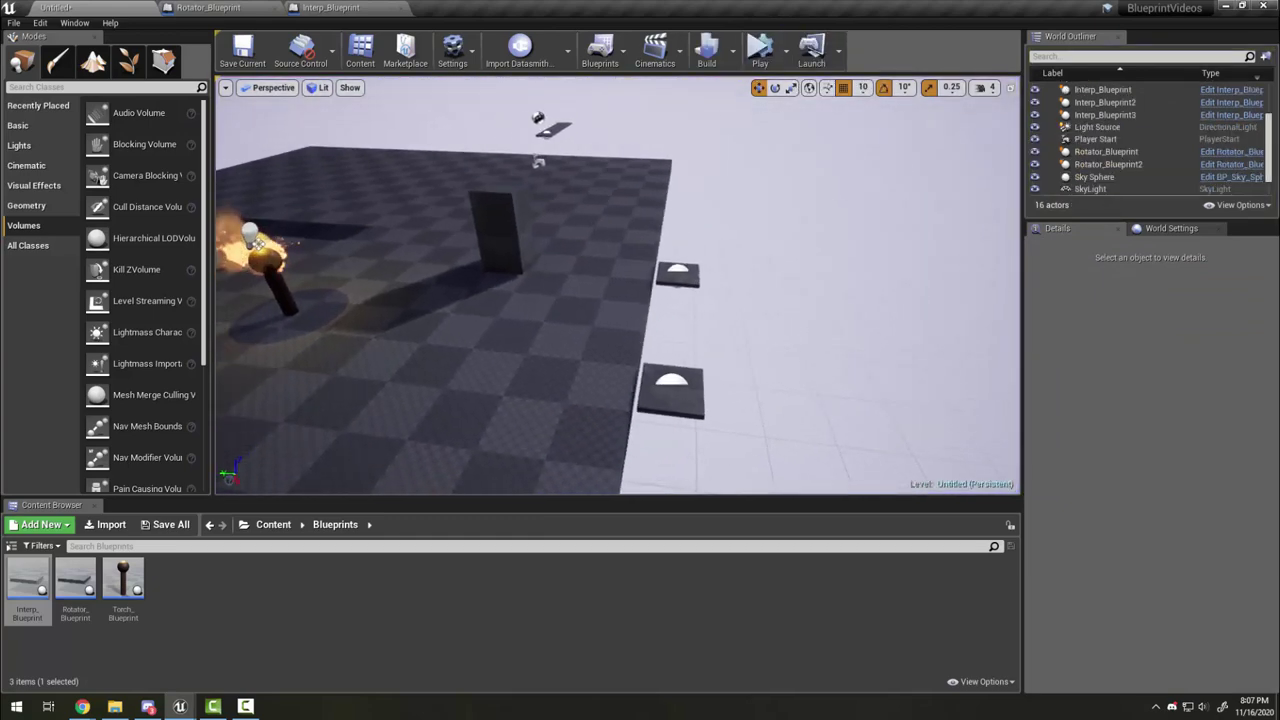
pyautogui.scroll(3, 709, 284)
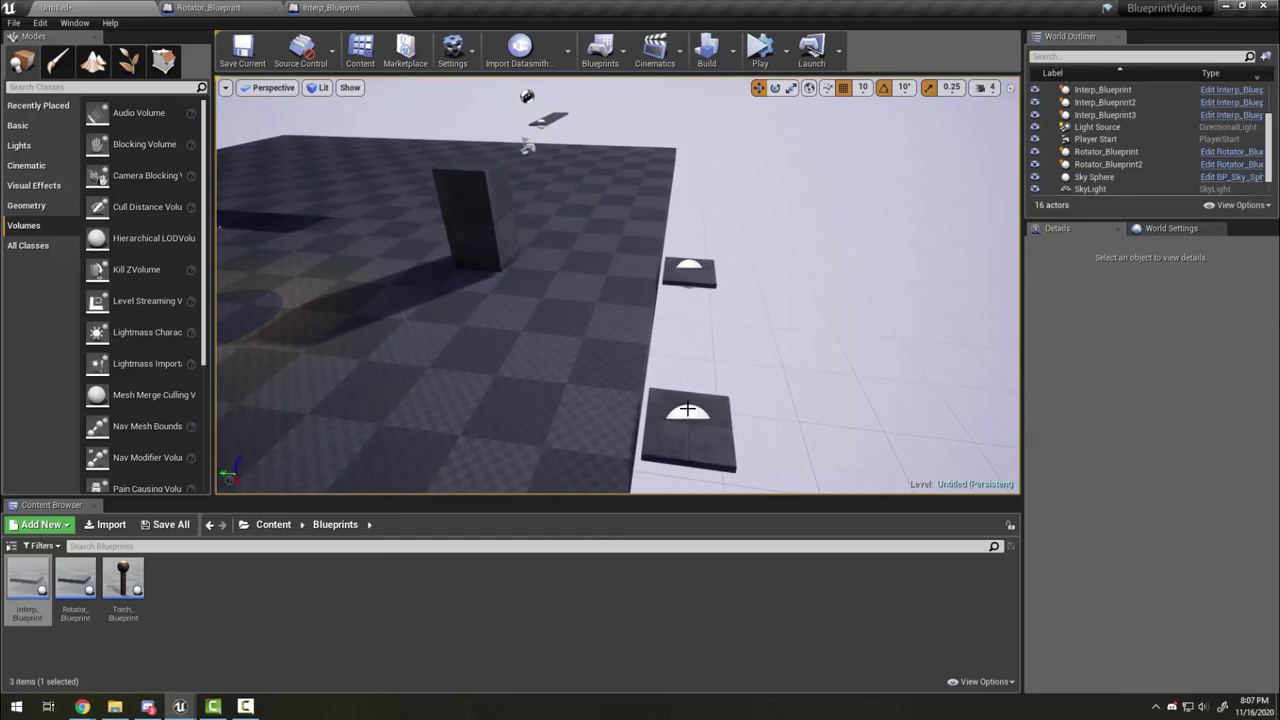
pyautogui.moveTo(687, 408)
pyautogui.mouseDown(button='right')
pyautogui.moveTo(679, 398)
pyautogui.moveTo(691, 421)
pyautogui.mouseUp(button='right')
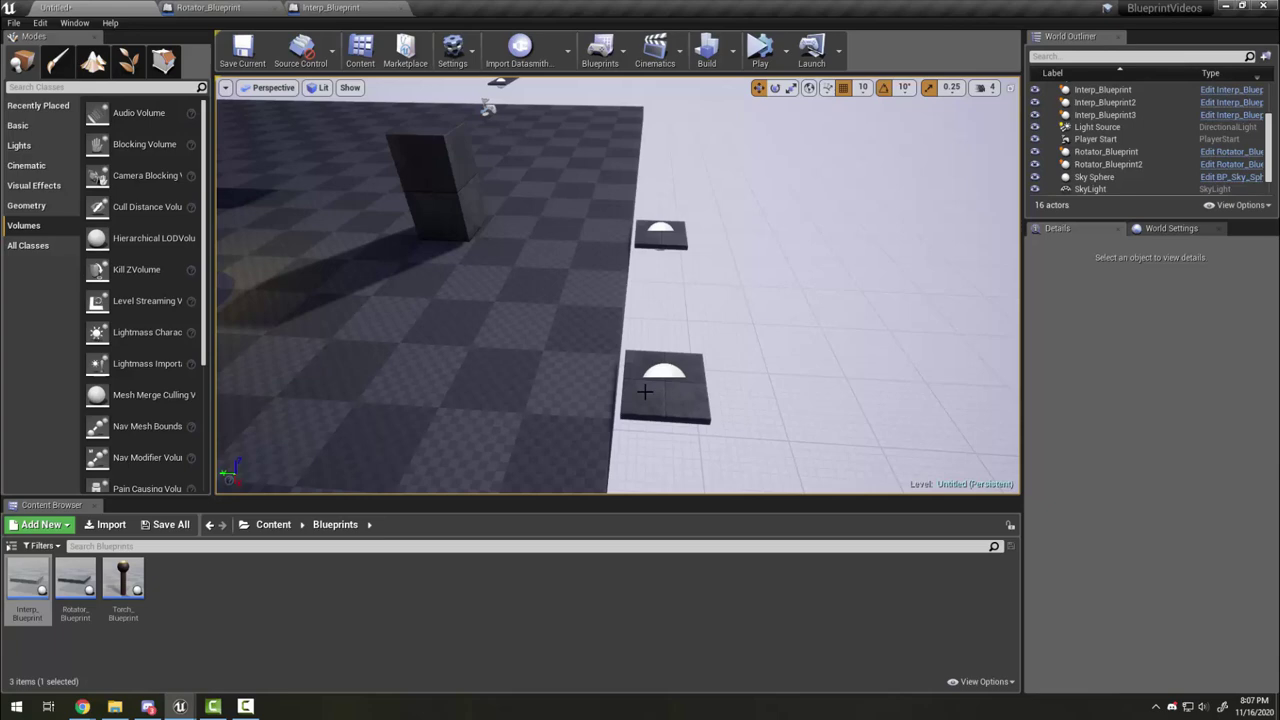
pyautogui.moveTo(644, 392); pyautogui.dragTo(634, 443)
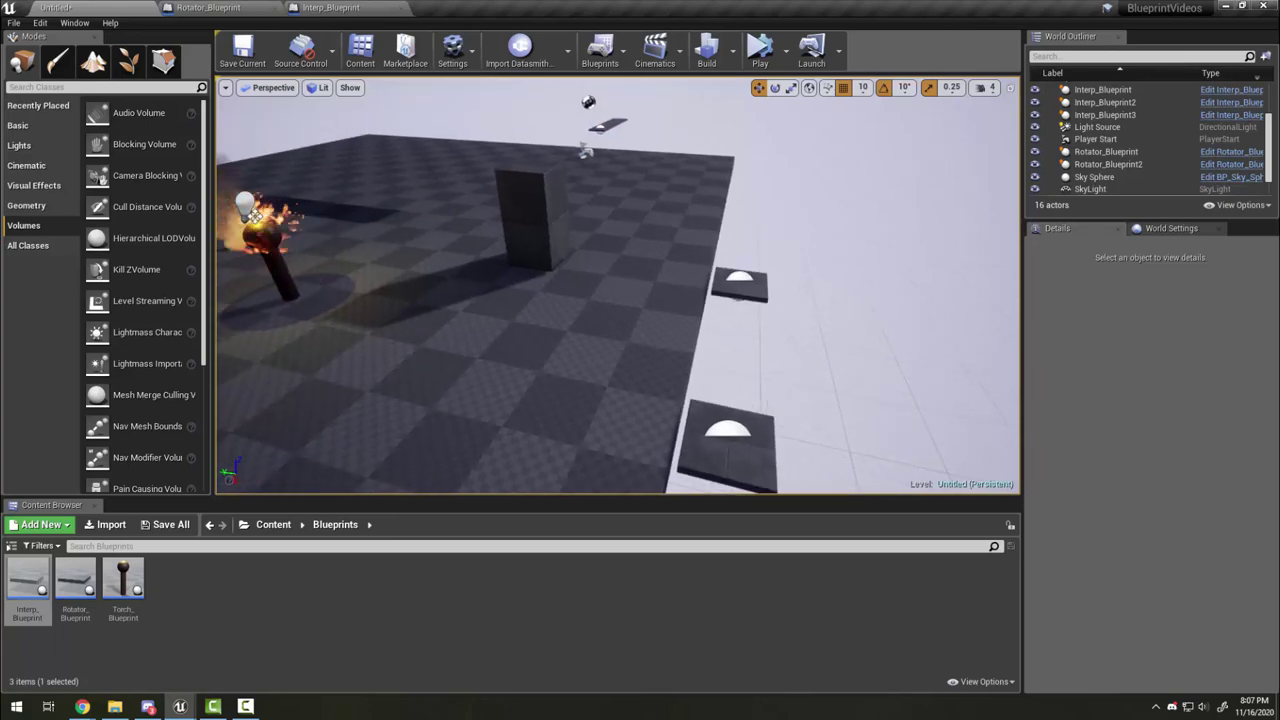
pyautogui.moveTo(677, 376)
pyautogui.mouseDown(button='right')
pyautogui.moveTo(632, 400)
pyautogui.moveTo(682, 414)
pyautogui.moveTo(677, 376)
pyautogui.mouseUp(button='right')
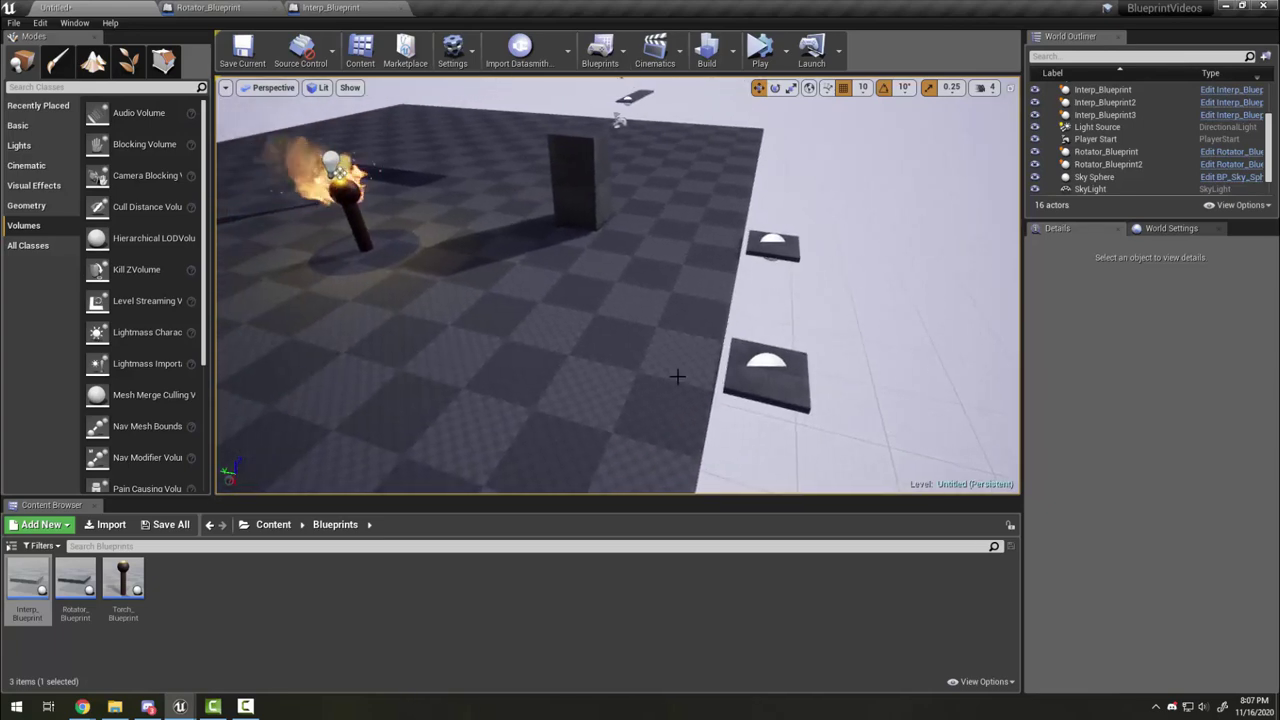
pyautogui.moveTo(680, 374); pyautogui.dragTo(744, 288)
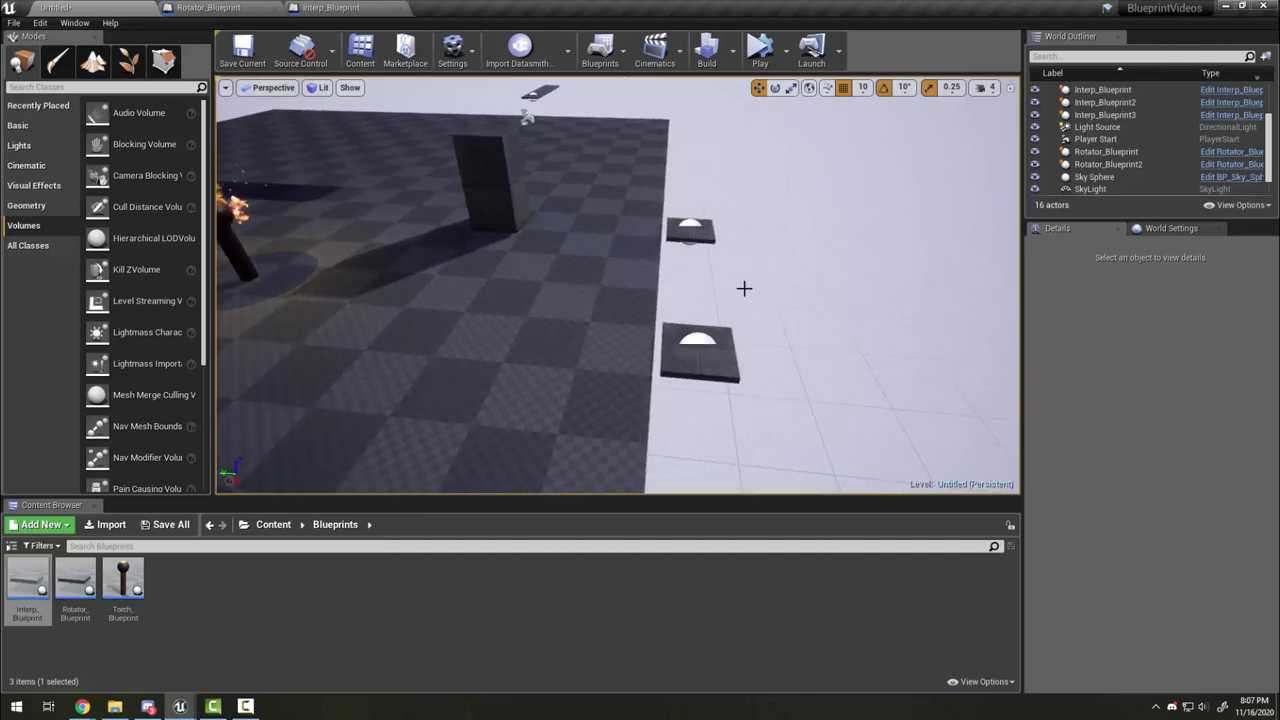